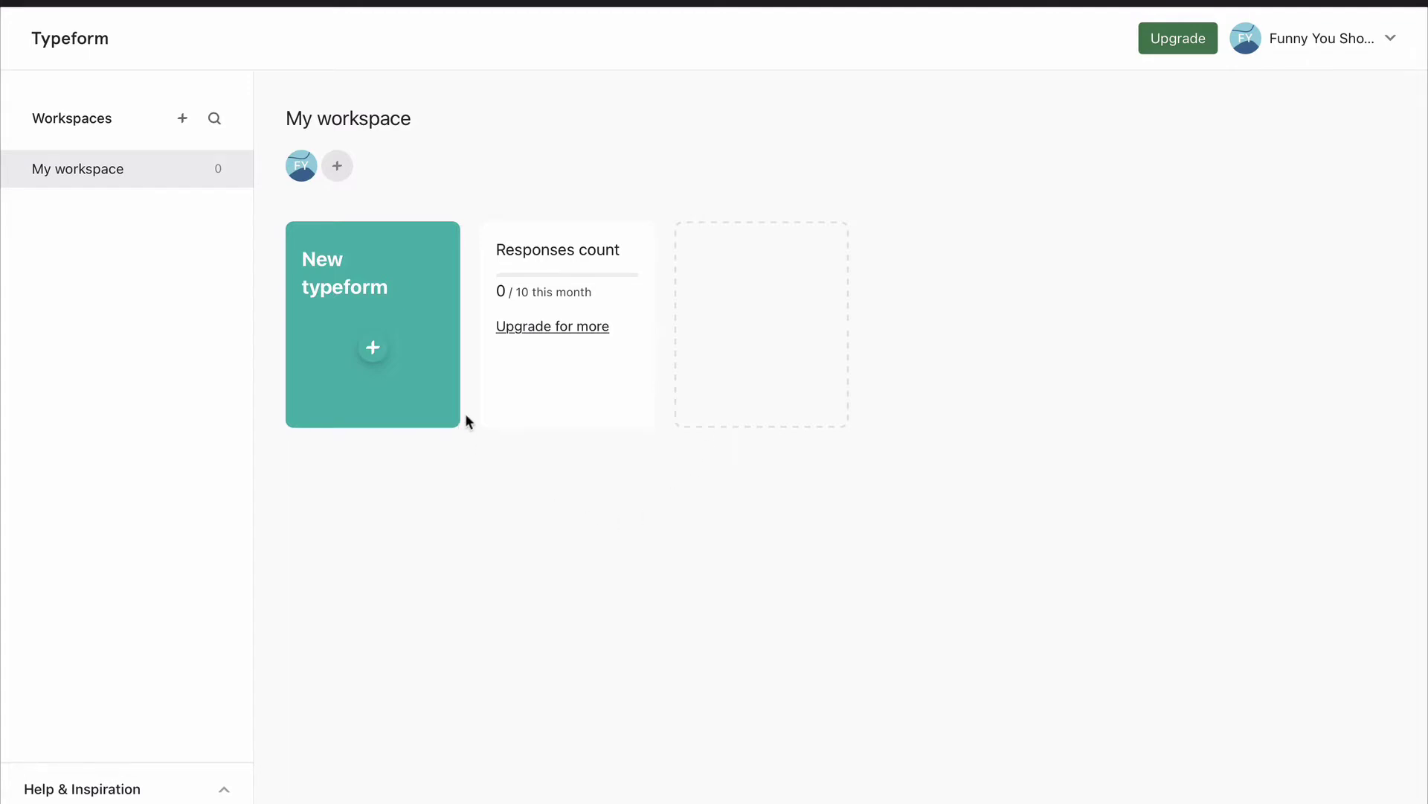
{"action": "left_click", "coordinate": [373, 349]}
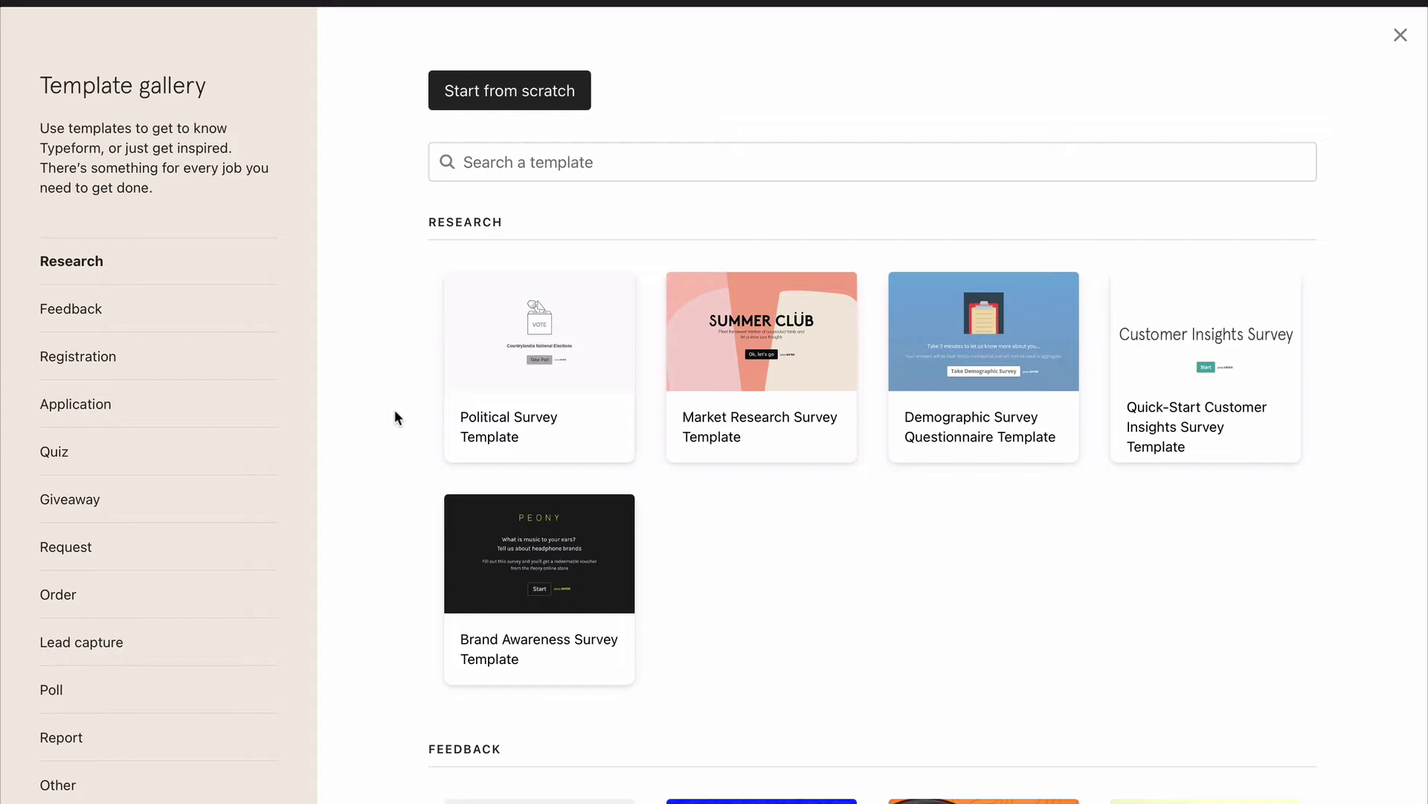
{"action": "scroll", "coordinate": [734, 521], "scroll_direction": "down", "scroll_amount": 5}
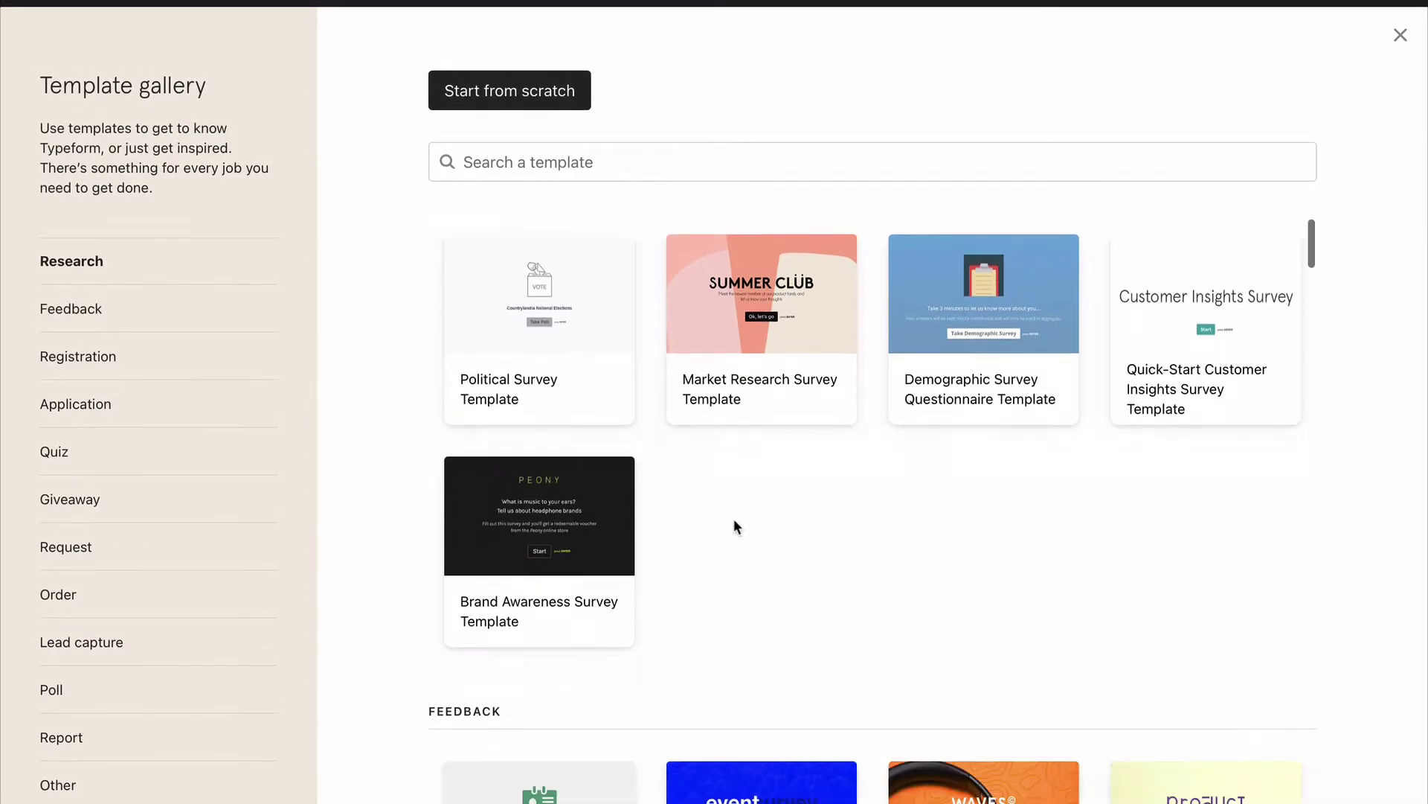
{"action": "scroll", "coordinate": [735, 525], "scroll_direction": "down", "scroll_amount": 4}
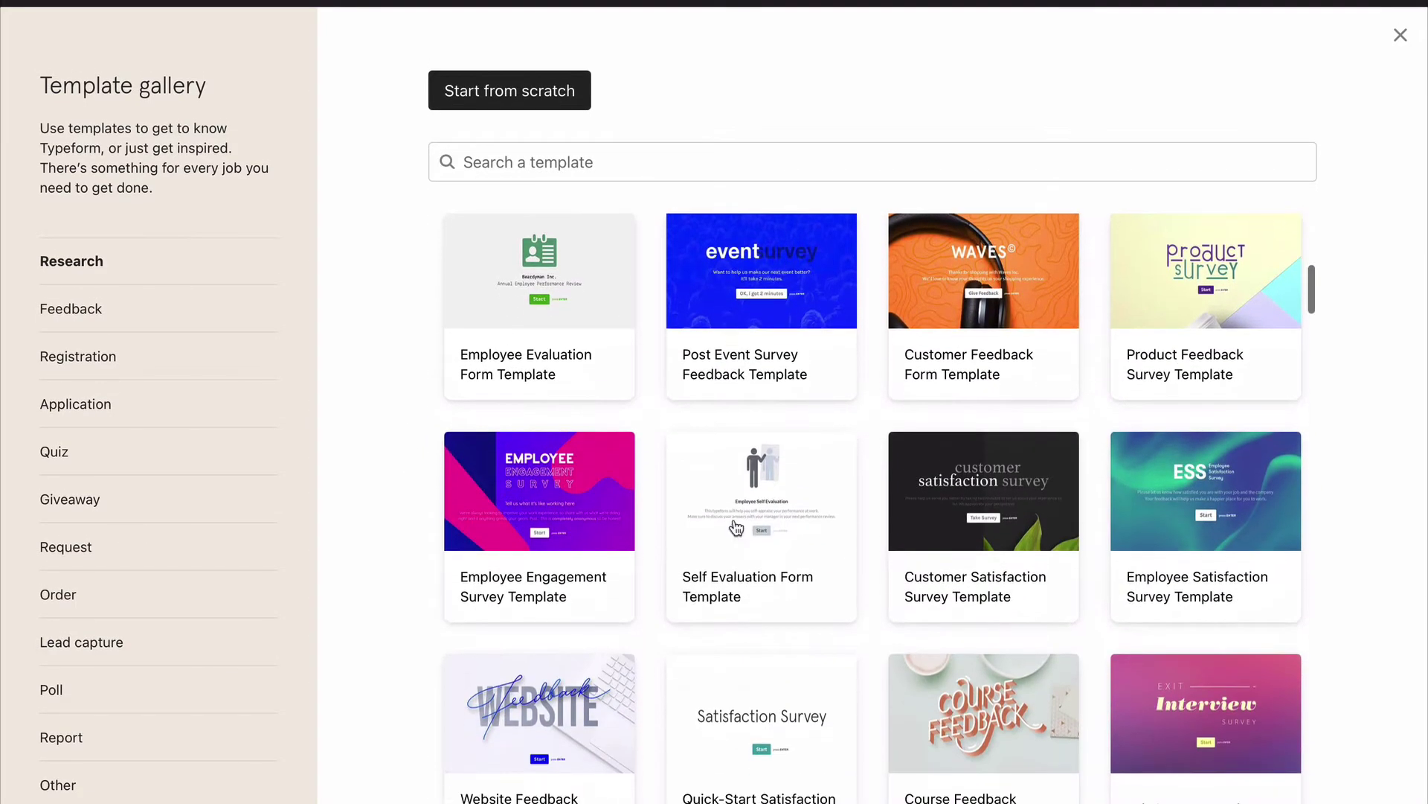
{"action": "scroll", "coordinate": [741, 593], "scroll_direction": "down", "scroll_amount": 2}
{"action": "scroll", "coordinate": [644, 704], "scroll_direction": "down", "scroll_amount": 7}
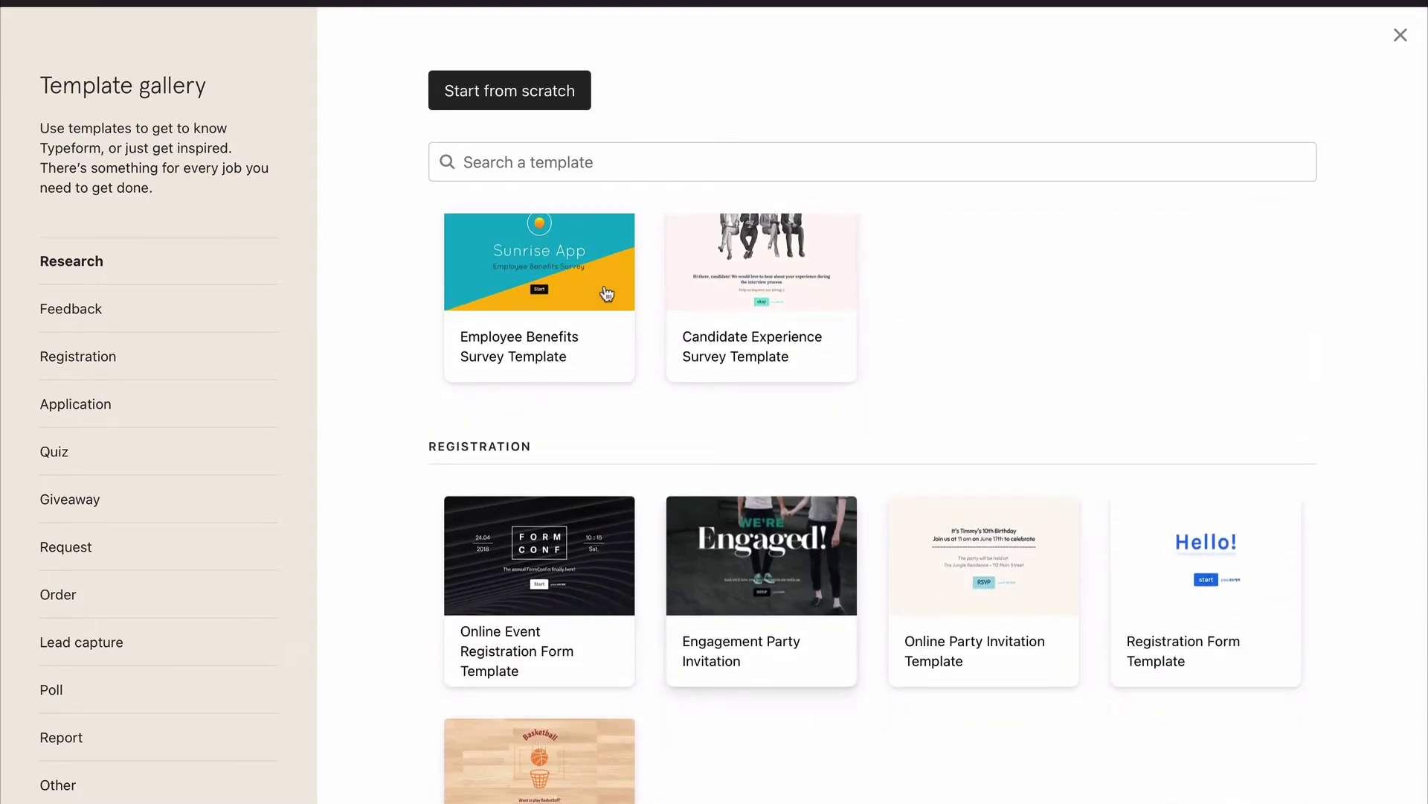
Step: Start a blank form with a welcome screen titled 'How did we do? We'd love to hear what you think?'
{"action": "left_click", "coordinate": [515, 108]}
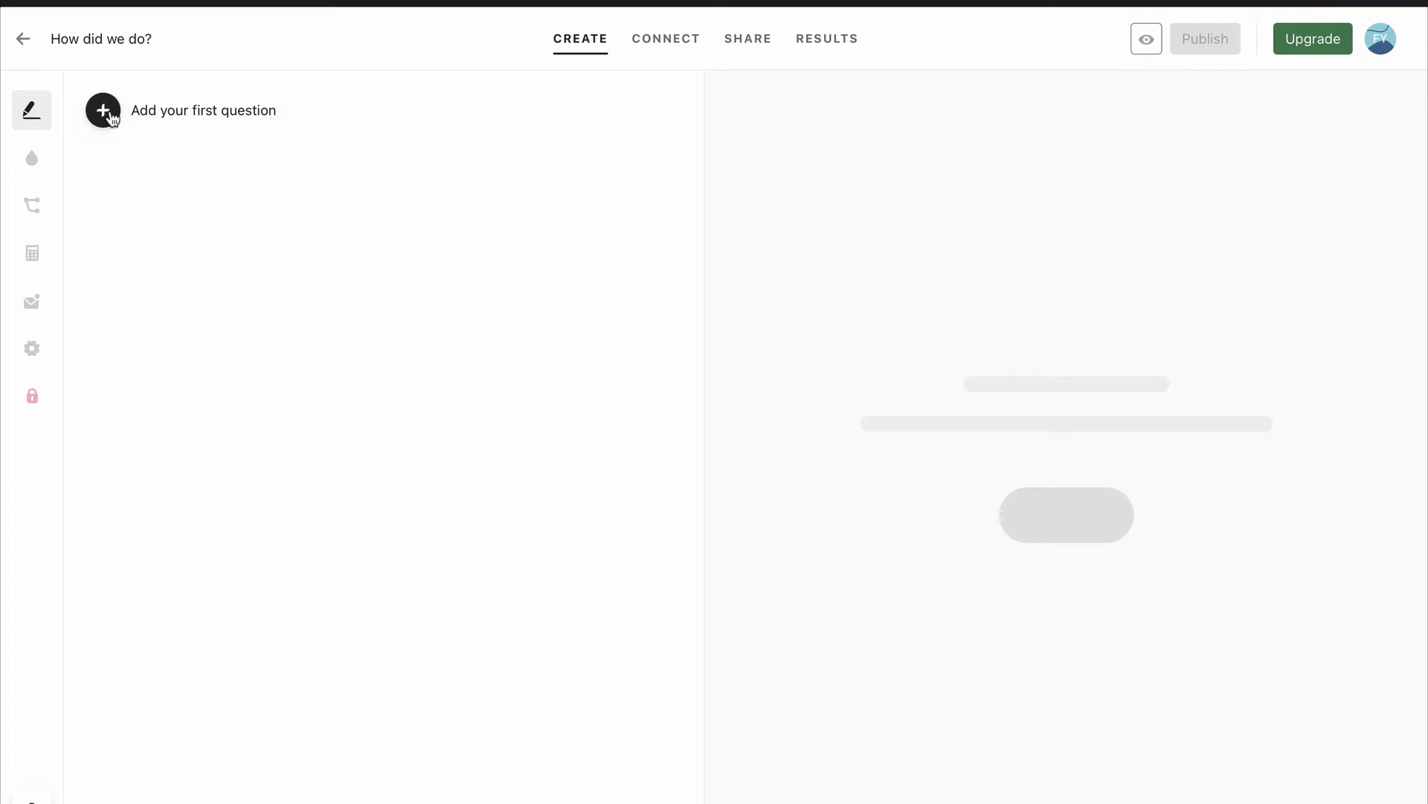
{"action": "left_click", "coordinate": [105, 111]}
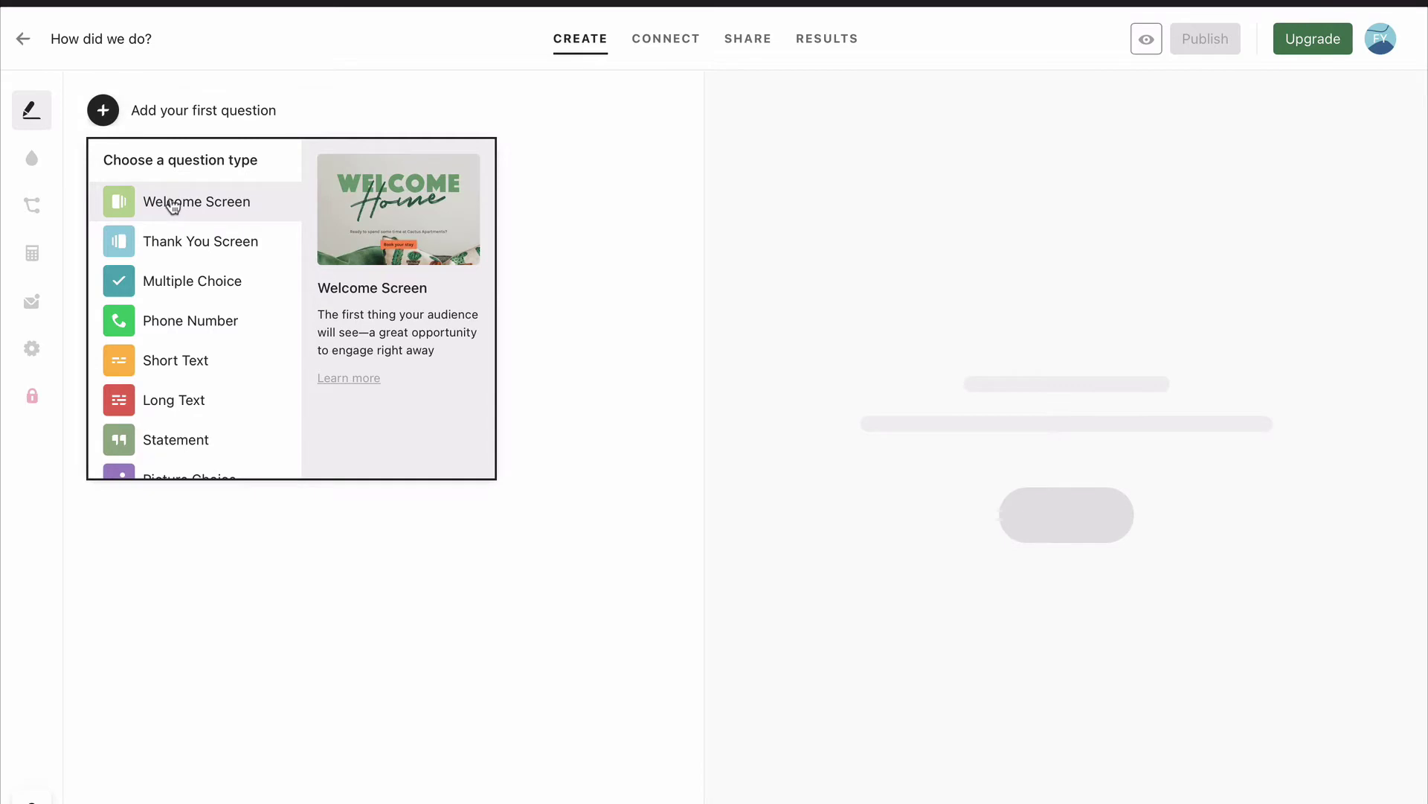
{"action": "left_click", "coordinate": [172, 207]}
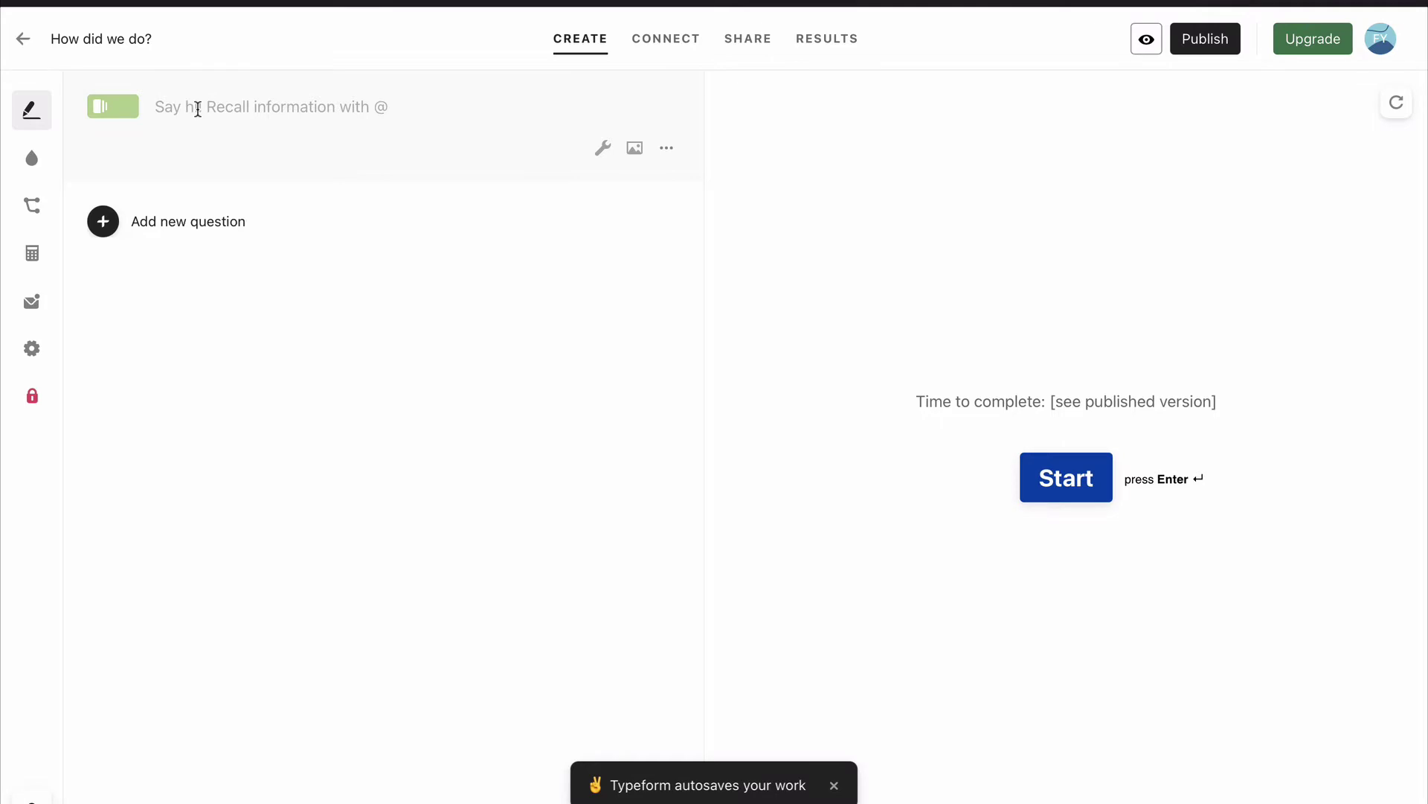
{"action": "type", "text": "How did we d"}
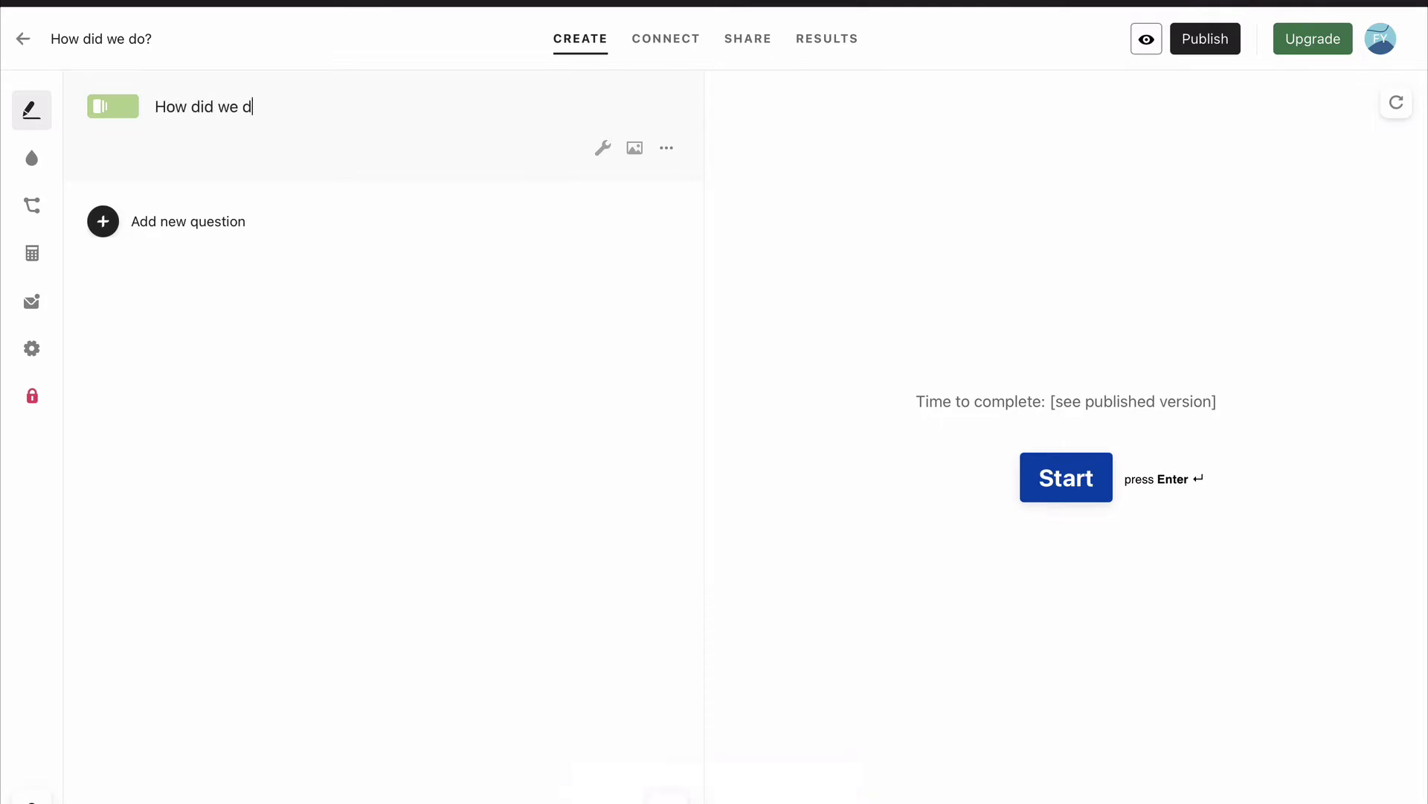
{"action": "type", "text": "o? We'd love to hear what you thik"}
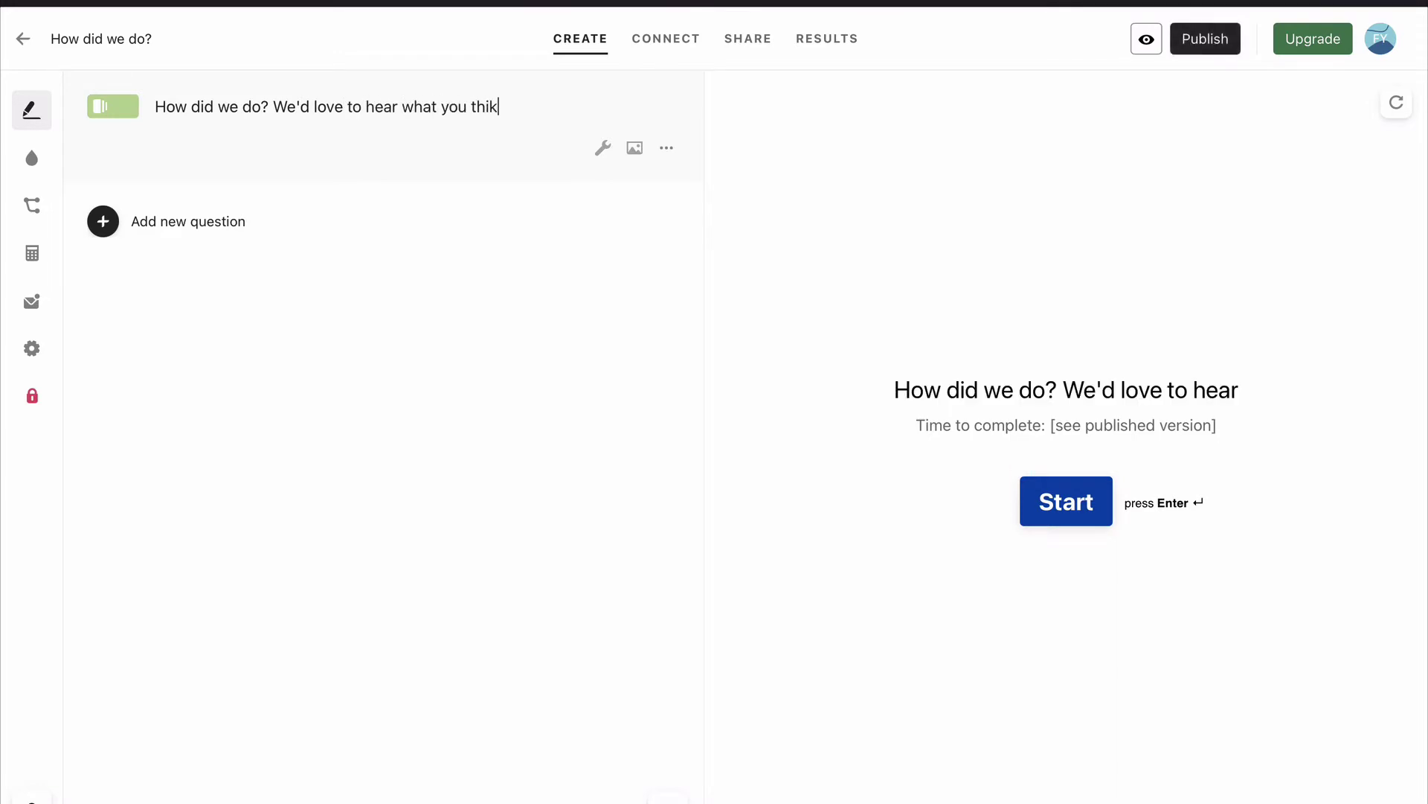
{"action": "key", "text": "BackSpace"}
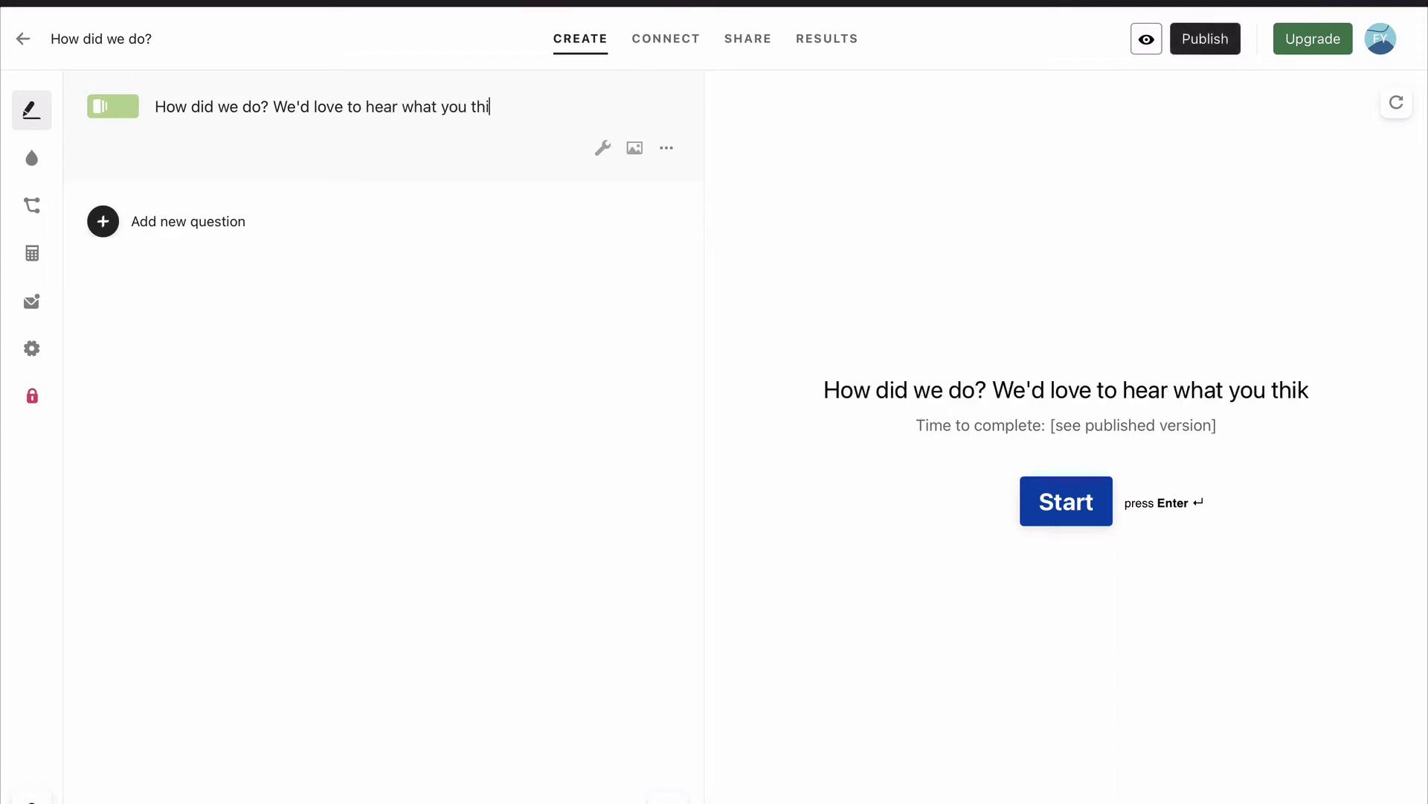
{"action": "type", "text": "nk"}
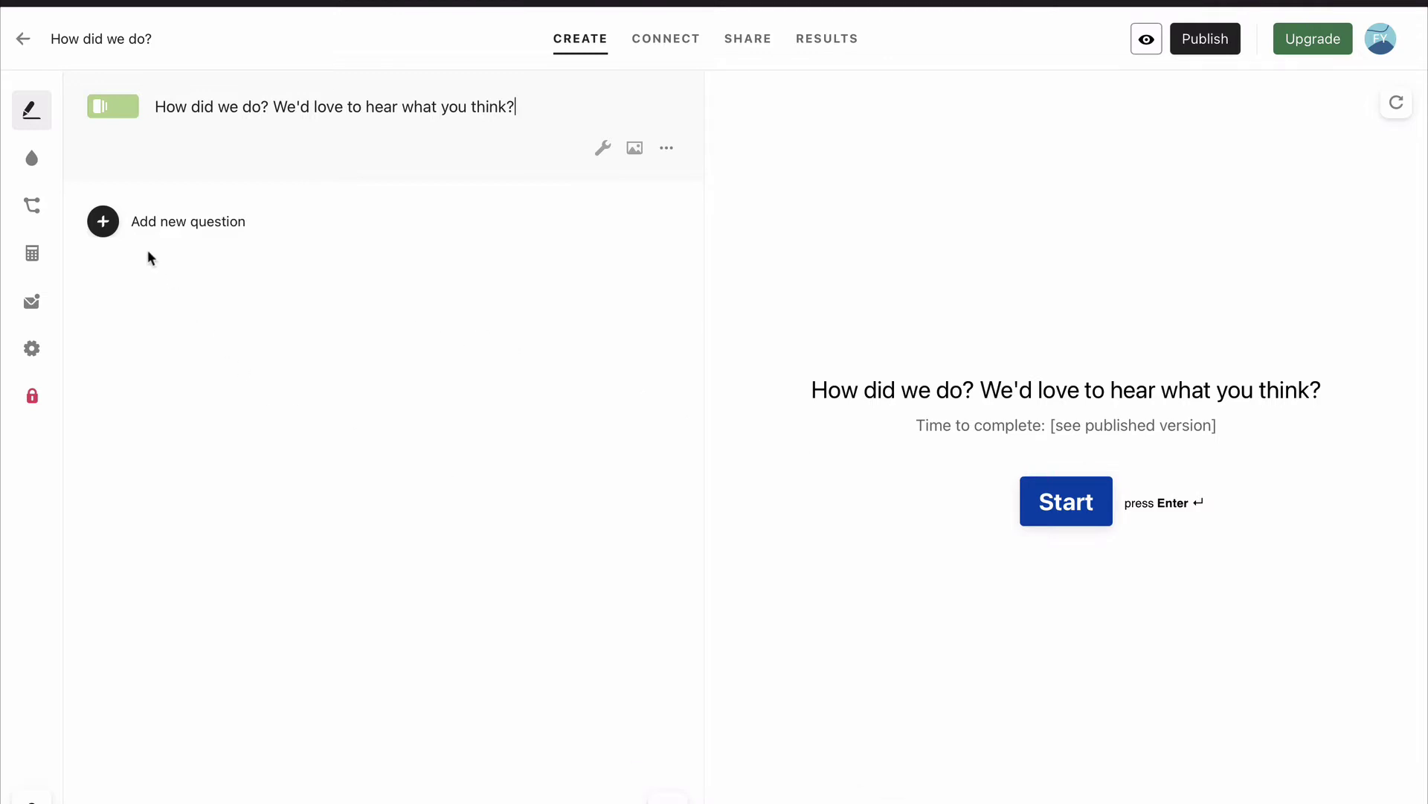
Step: Add Short Text question 1 asking 'What's your name?'
{"action": "left_click", "coordinate": [104, 223]}
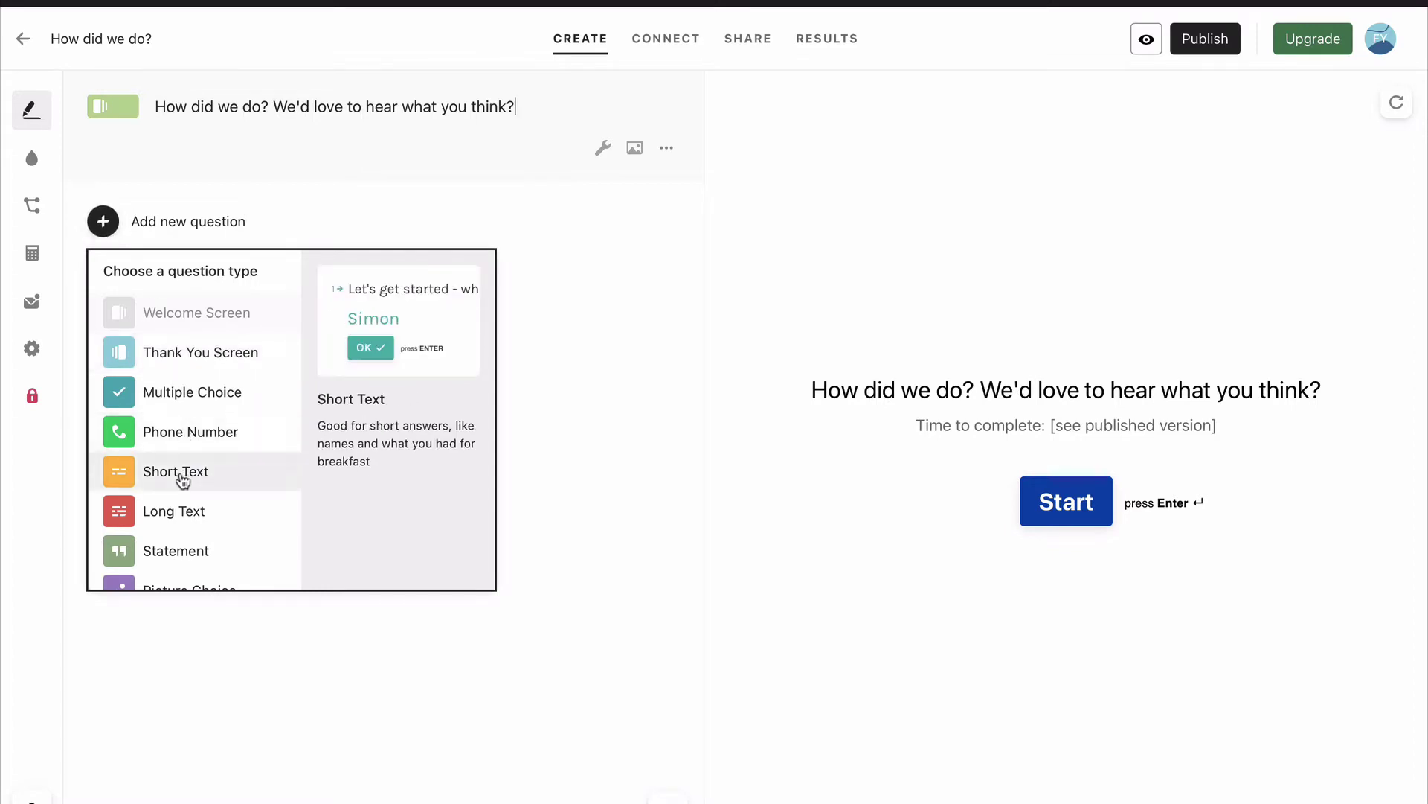
{"action": "left_click", "coordinate": [182, 481]}
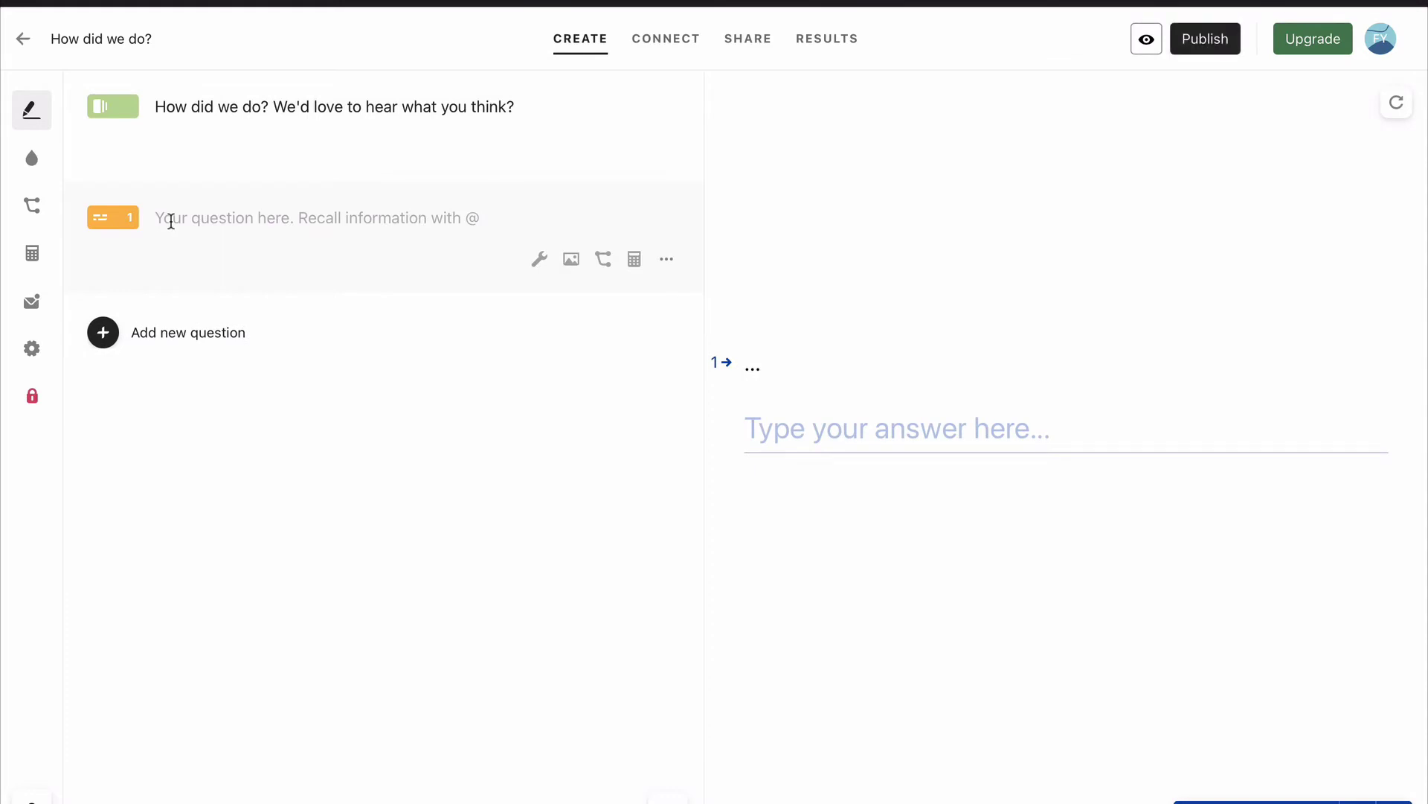
{"action": "type", "text": "What's "}
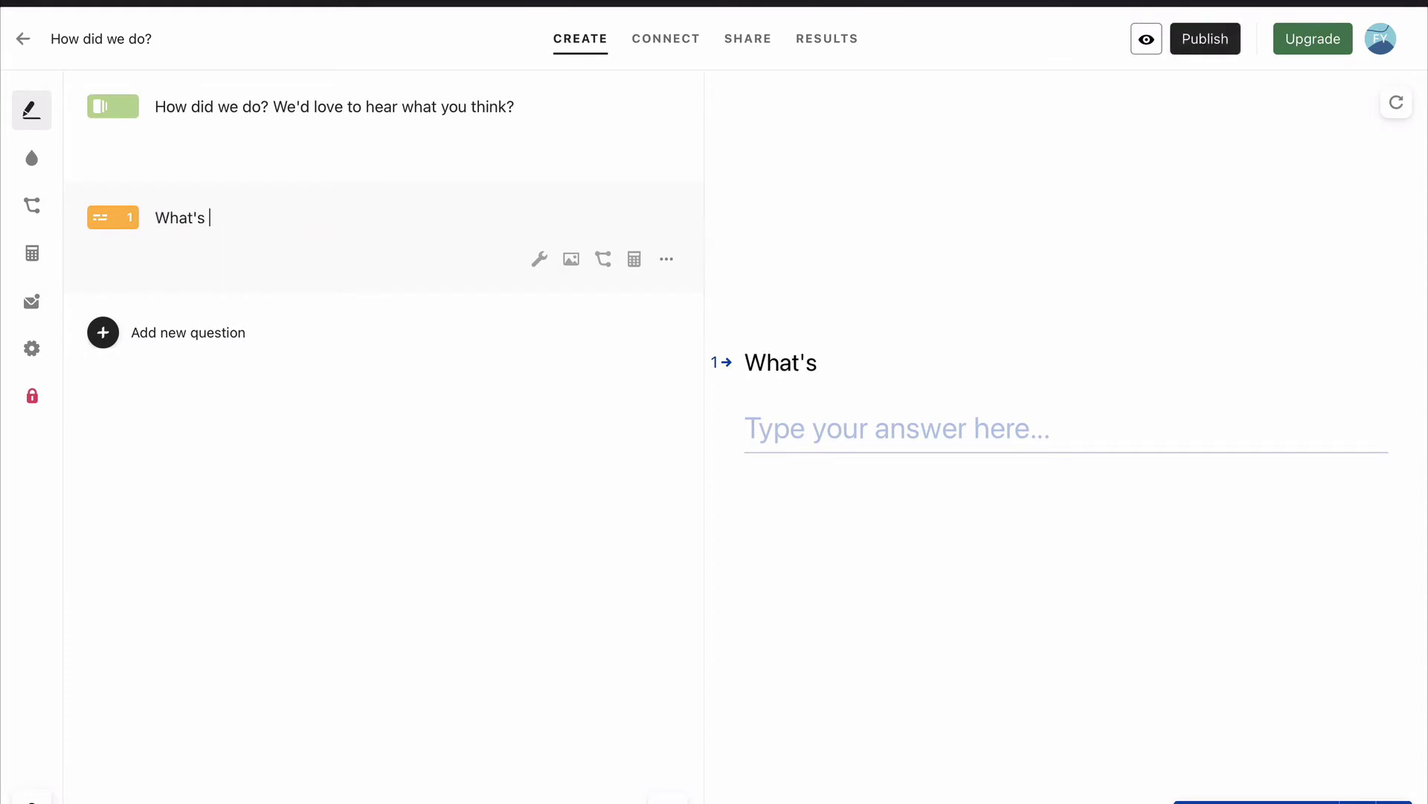
{"action": "type", "text": "your name?"}
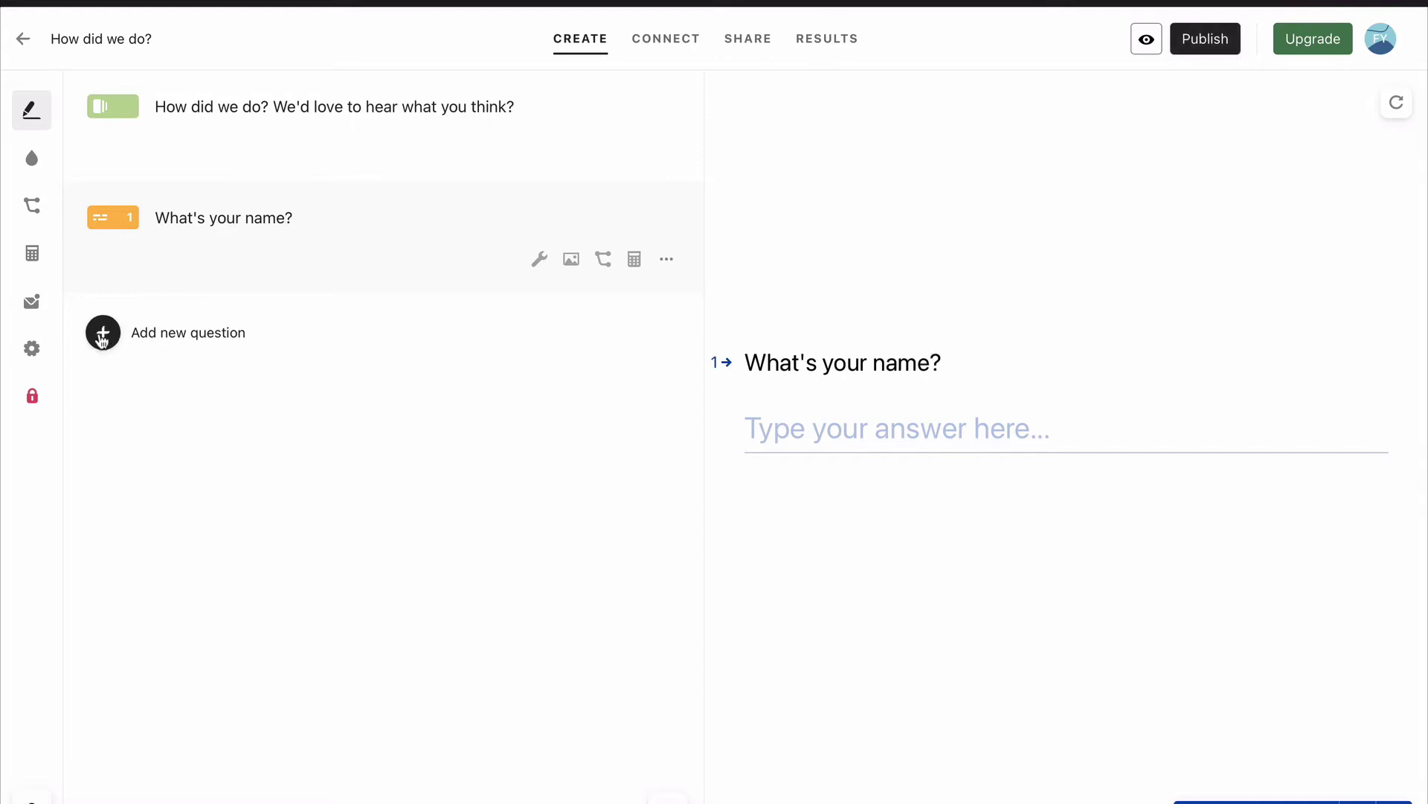
{"action": "left_click", "coordinate": [103, 334]}
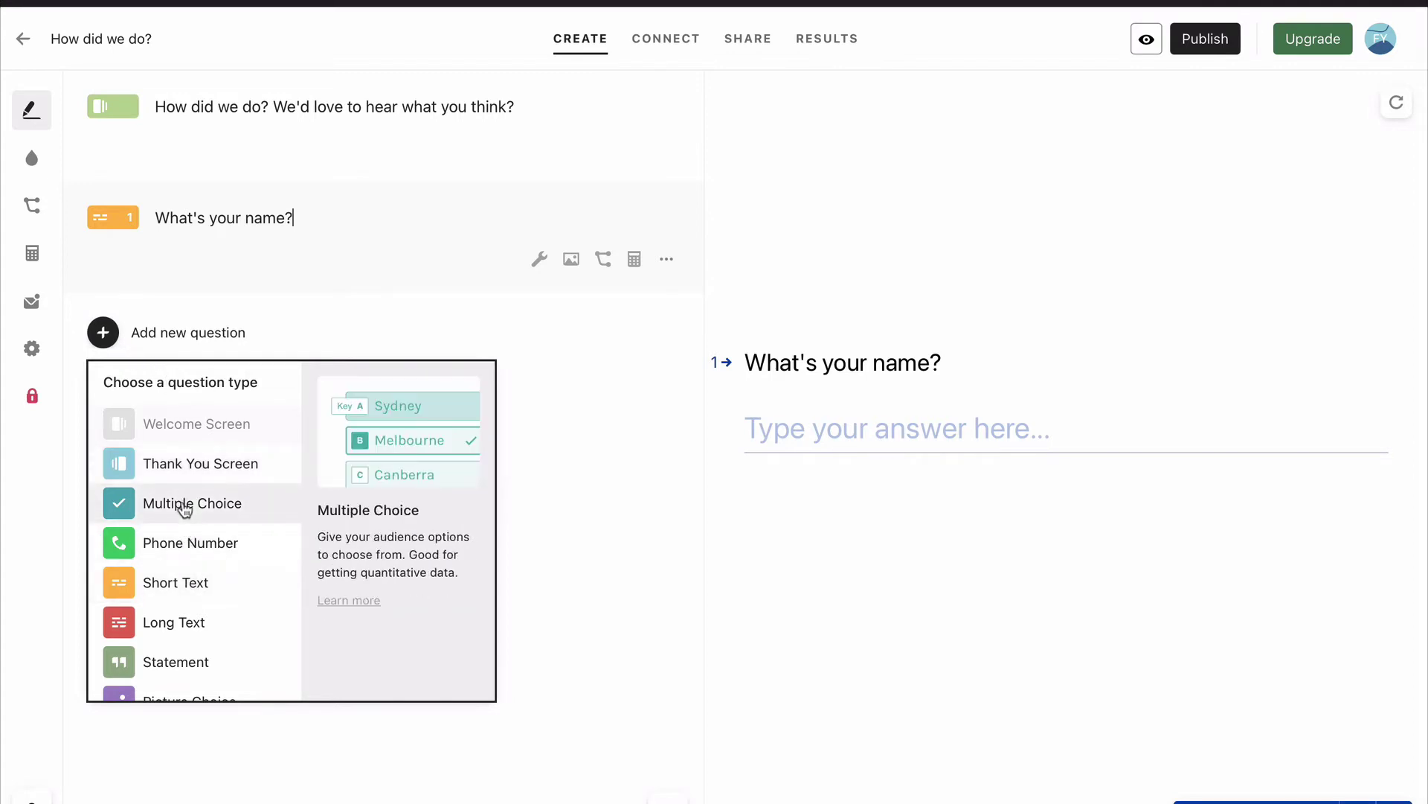
Step: Add Multiple Choice question 2 titled '...and where do you live?'
{"action": "left_click", "coordinate": [185, 506]}
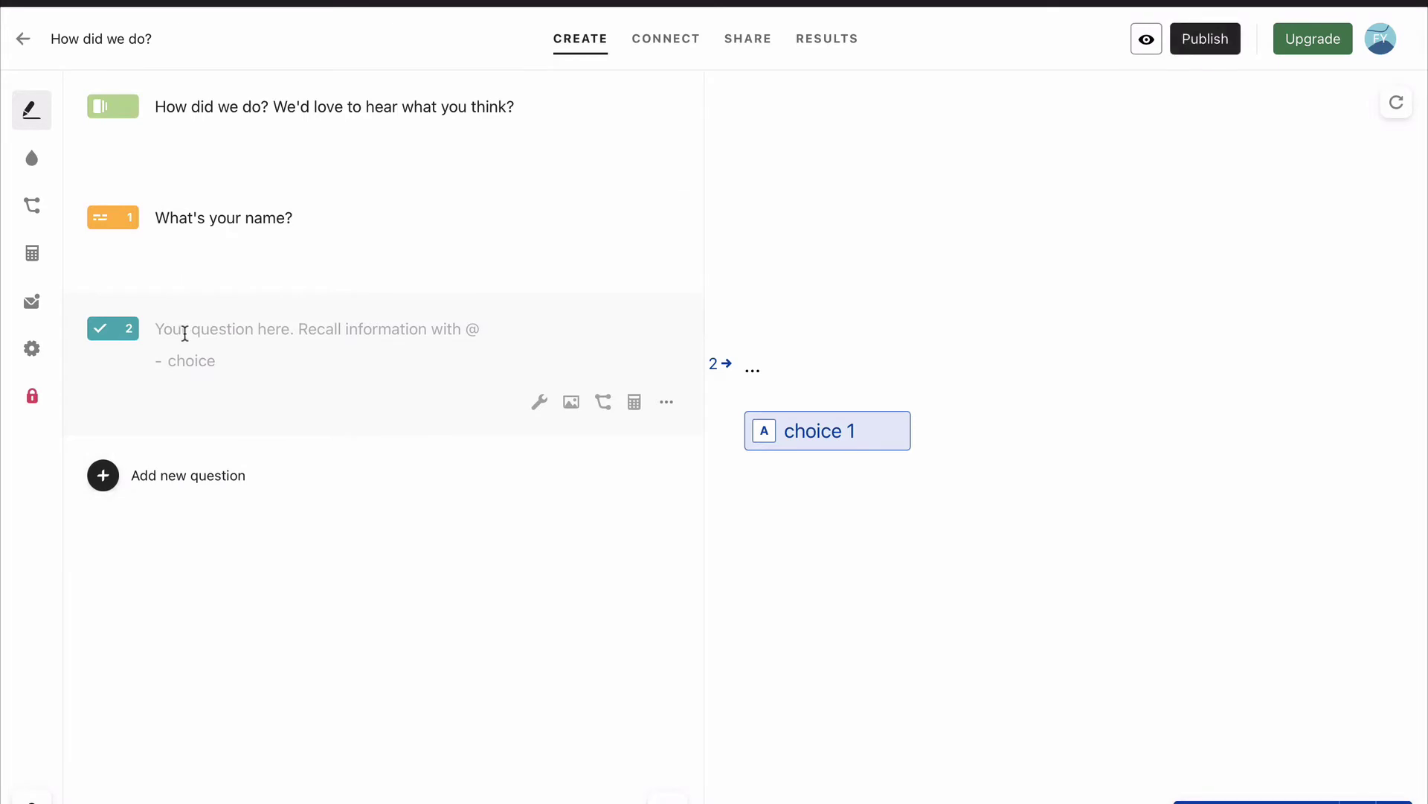
{"action": "left_click", "coordinate": [184, 333]}
{"action": "type", "text": "Wh"}
{"action": "key", "text": "BackSpace"}
{"action": "key", "text": "BackSpace"}
{"action": "type", "text": "...and where"}
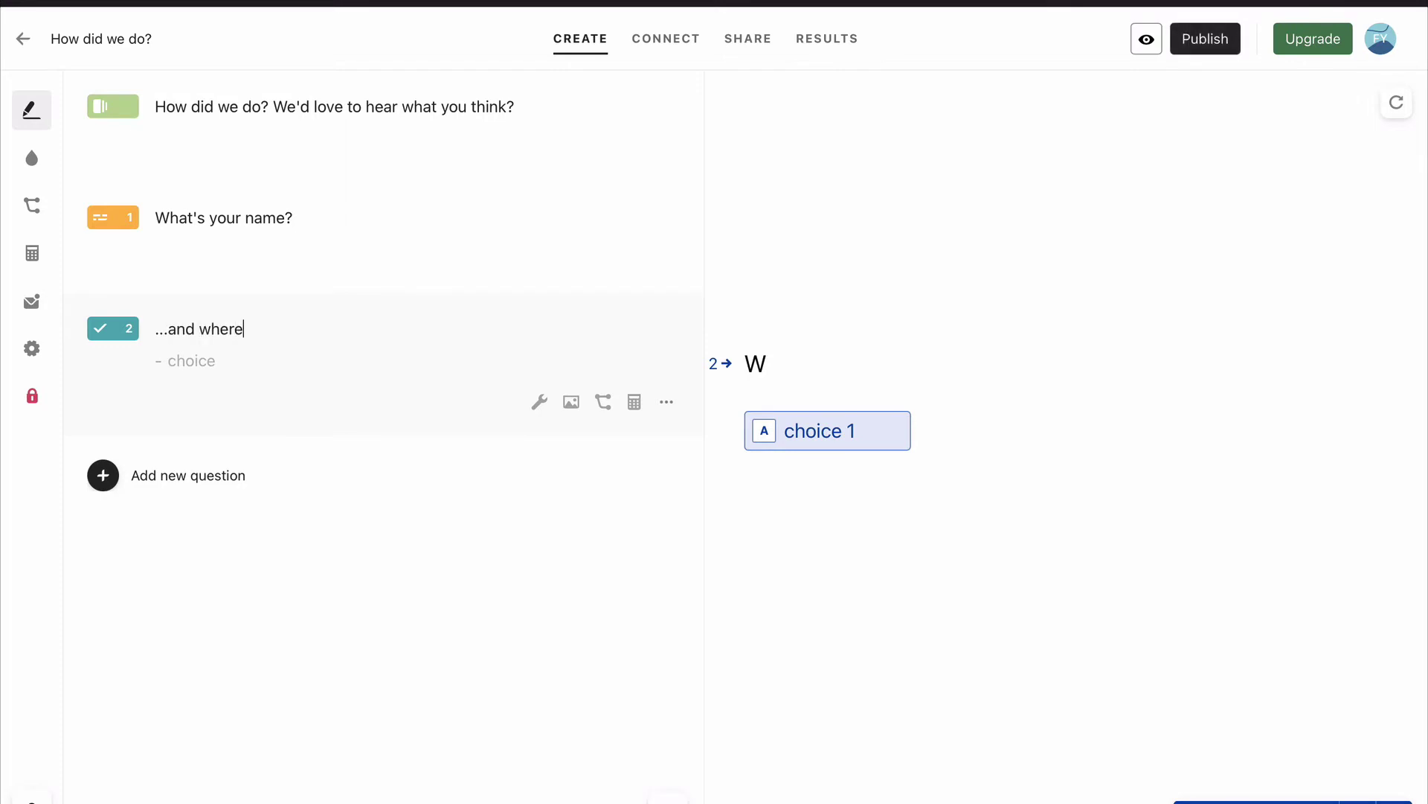
{"action": "type", "text": " do you live?"}
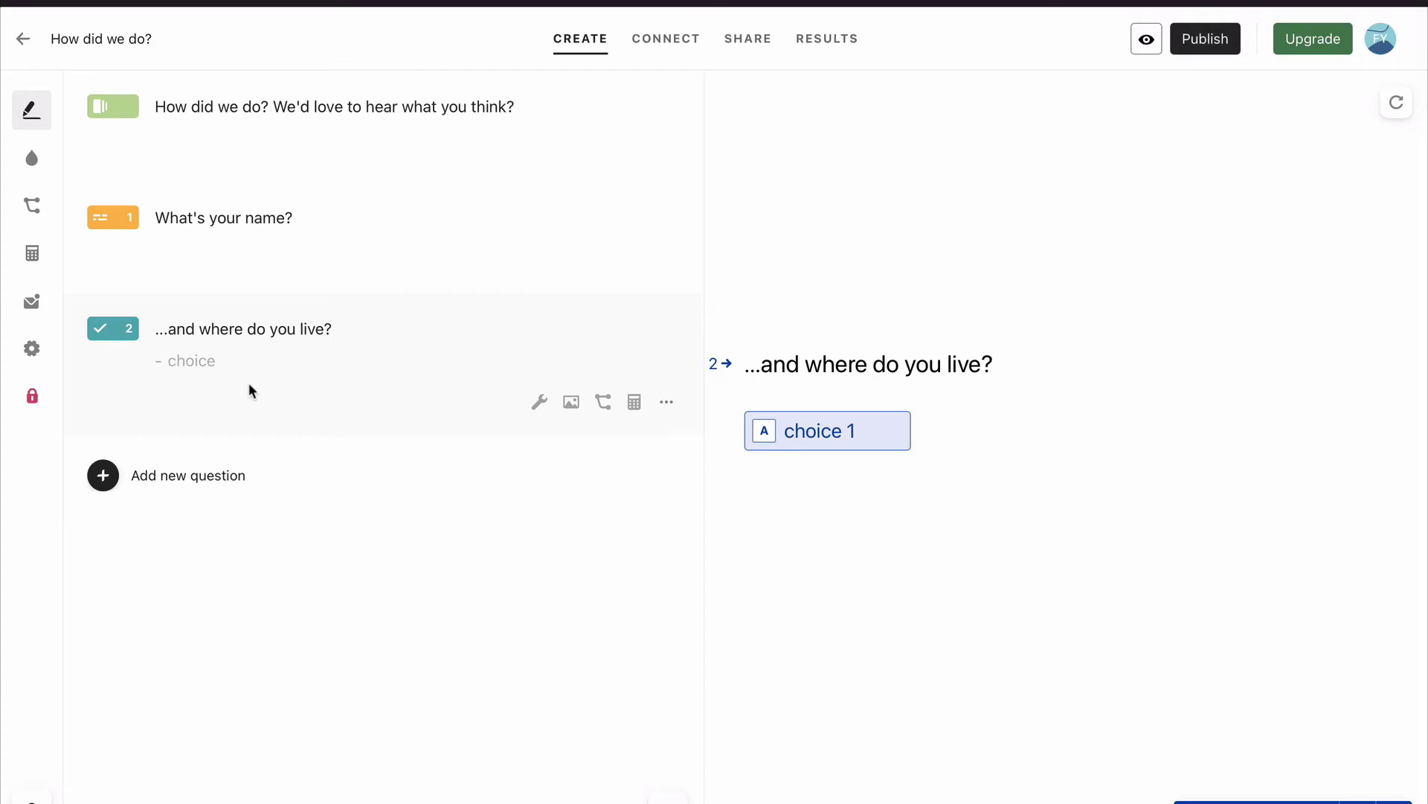
Step: Give question 2 the answer choices USA, UK, Australia and Other
{"action": "key", "text": "Return"}
{"action": "type", "text": "USA"}
{"action": "key", "text": "Return"}
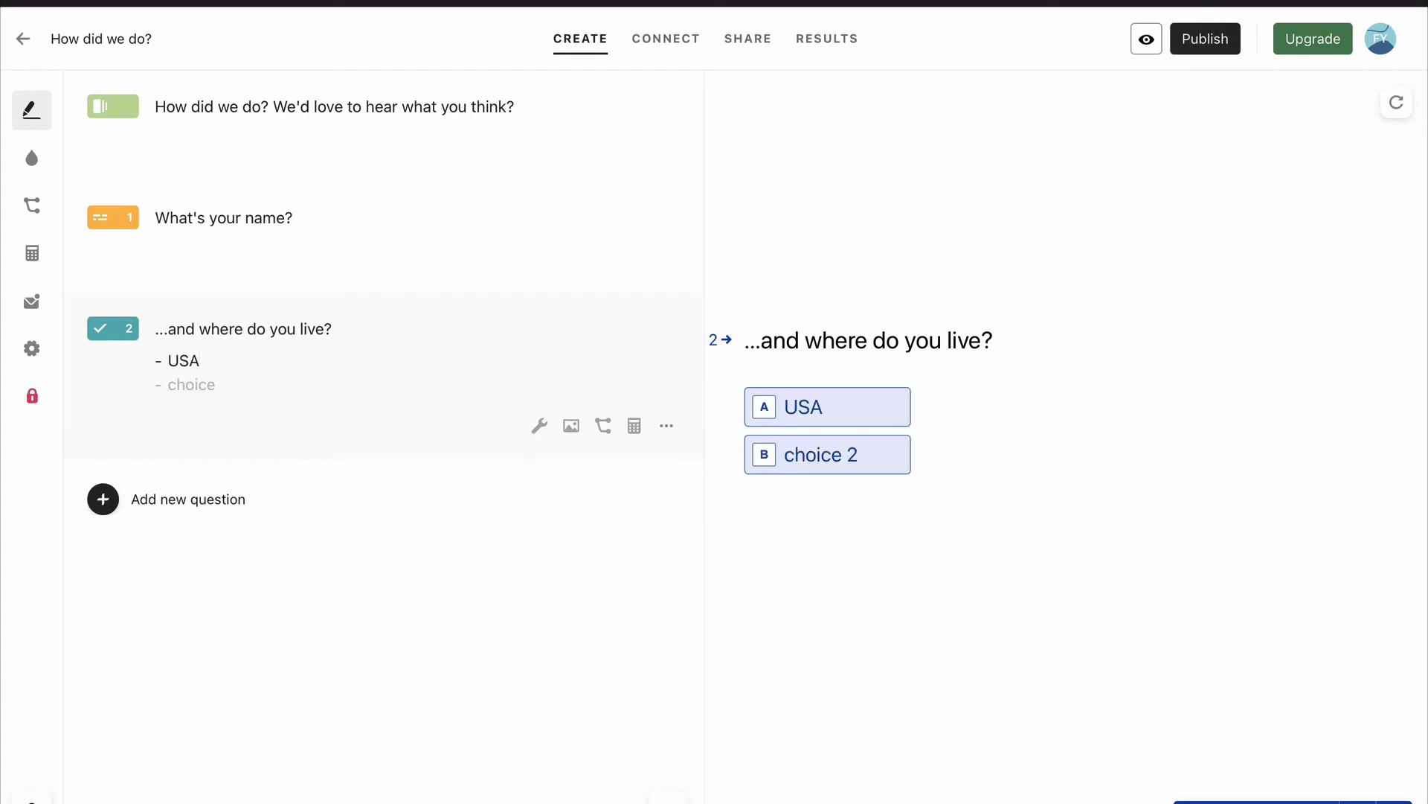
{"action": "type", "text": "UK"}
{"action": "key", "text": "Return"}
{"action": "type", "text": "Austr"}
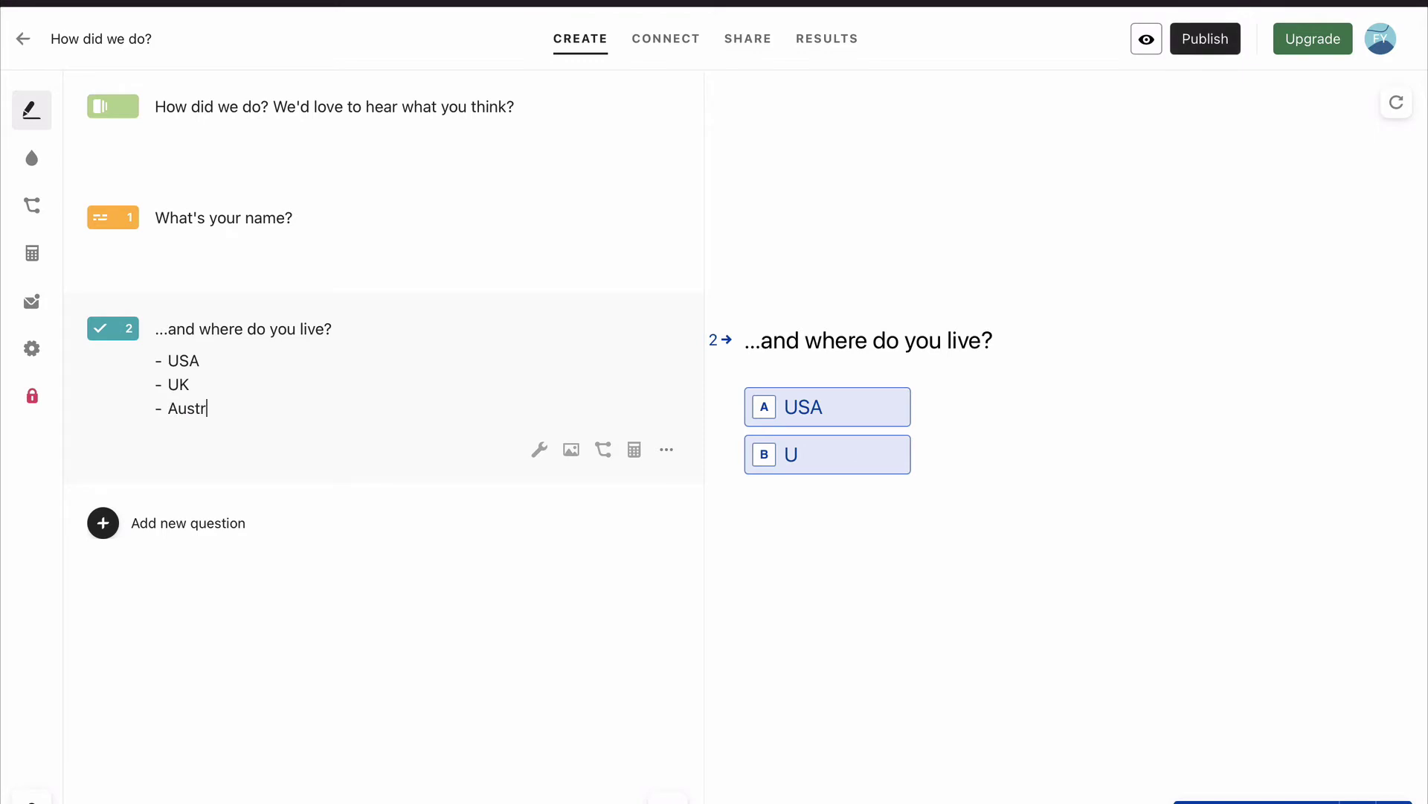
{"action": "type", "text": "alia"}
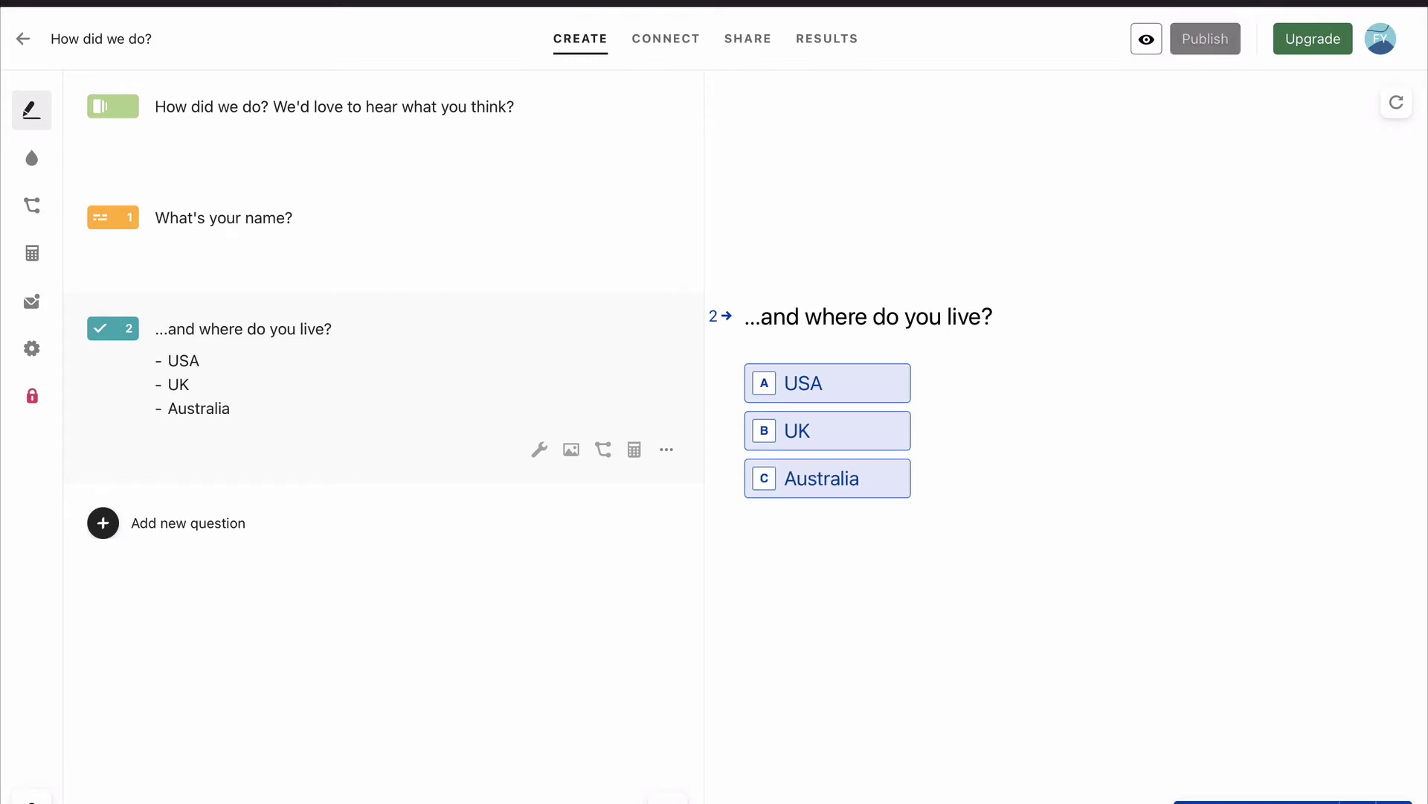
{"action": "key", "text": "Return"}
{"action": "type", "text": "OTher"}
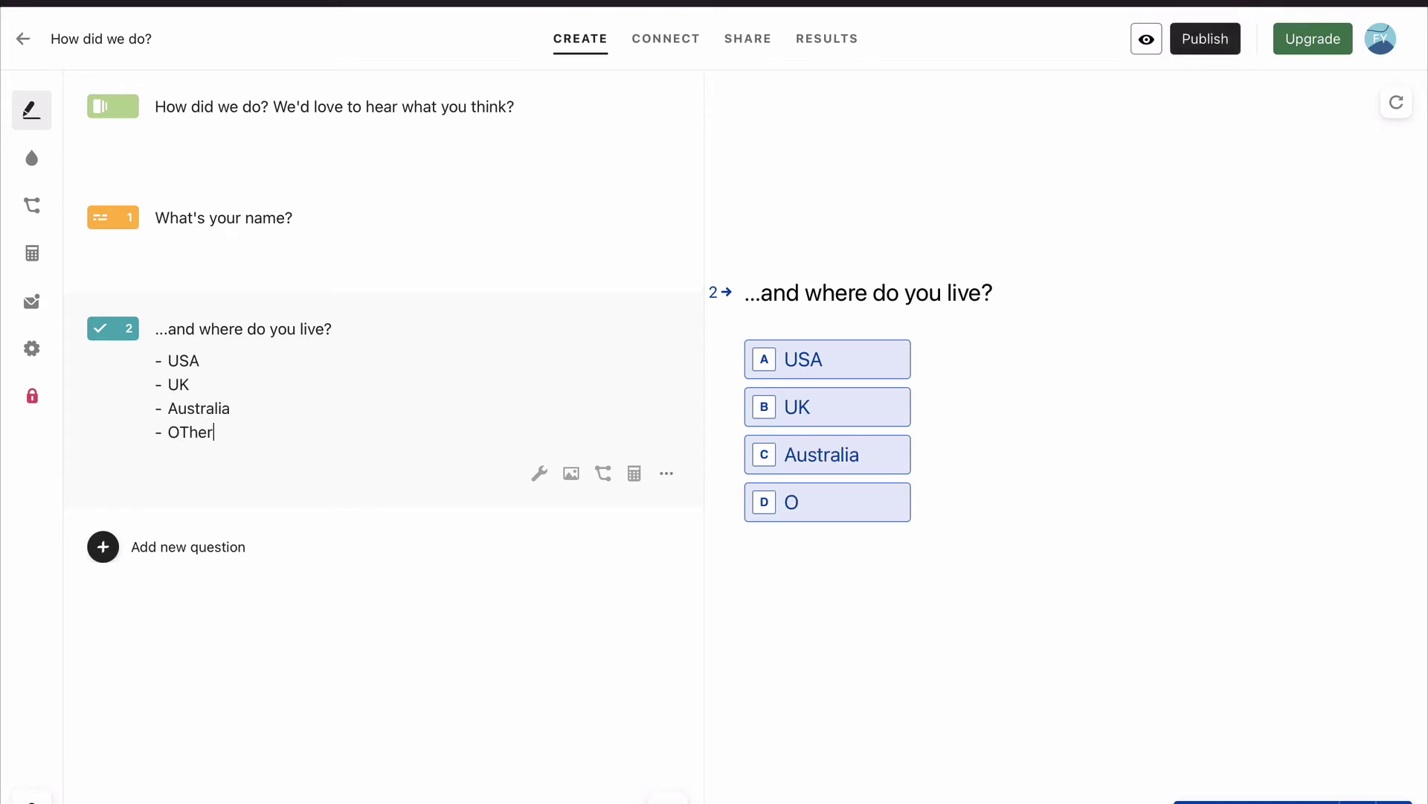
{"action": "key", "text": "BackSpace"}
{"action": "key", "text": "BackSpace"}
{"action": "key", "text": "BackSpace"}
{"action": "key", "text": "BackSpace"}
{"action": "type", "text": "the"}
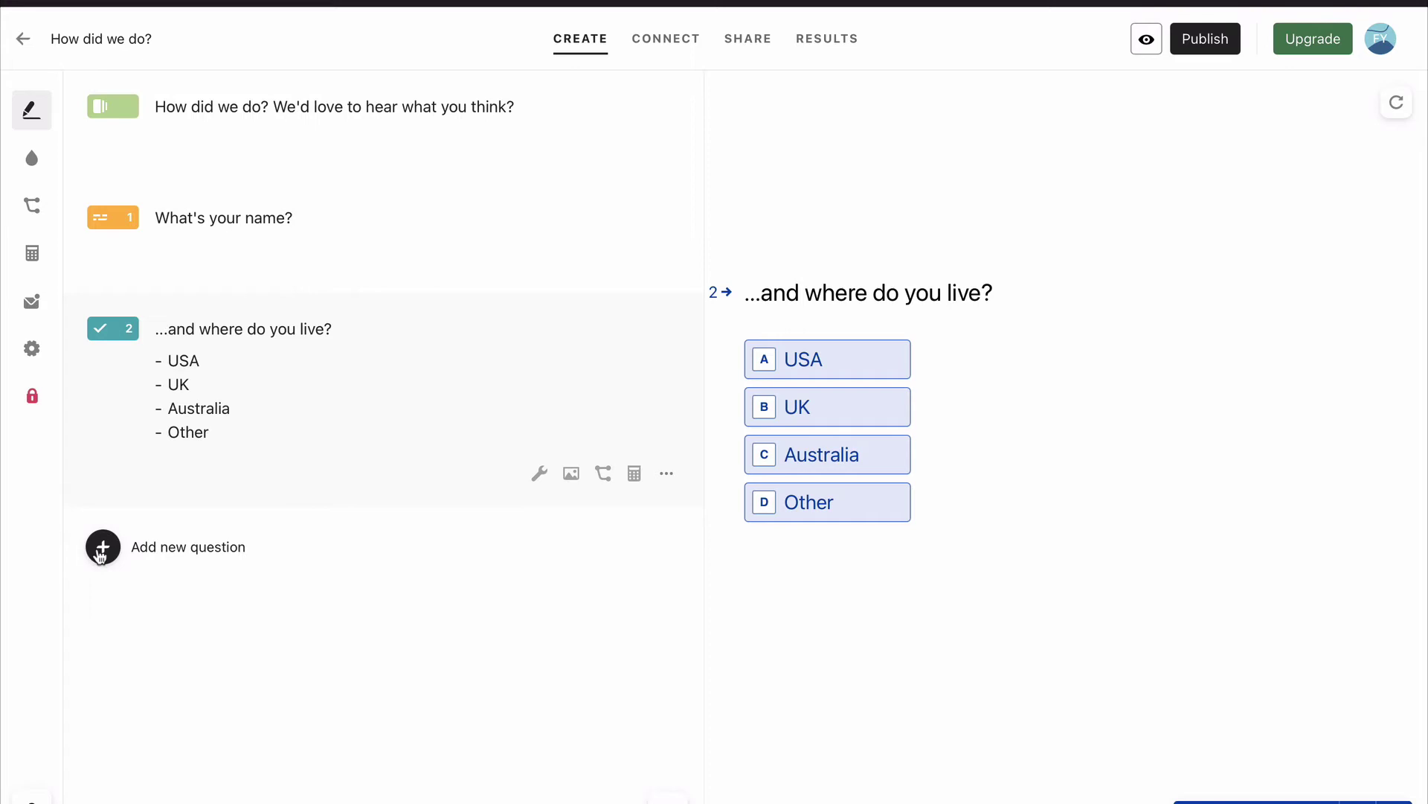
Step: Add Number question 3 titled 'What is your order number?'
{"action": "left_click", "coordinate": [102, 551]}
{"action": "scroll", "coordinate": [175, 458], "scroll_direction": "down", "scroll_amount": 3}
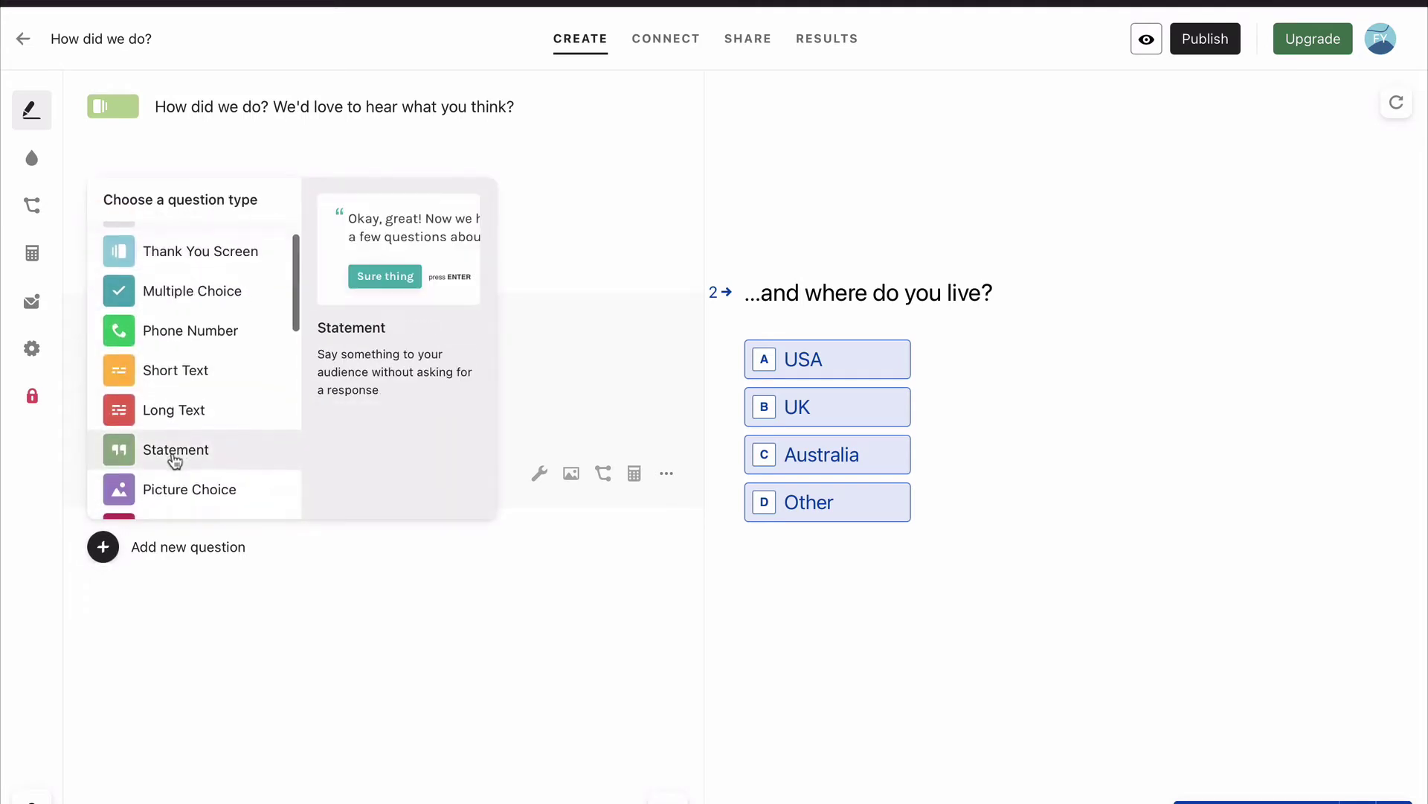
{"action": "scroll", "coordinate": [174, 461], "scroll_direction": "down", "scroll_amount": 5}
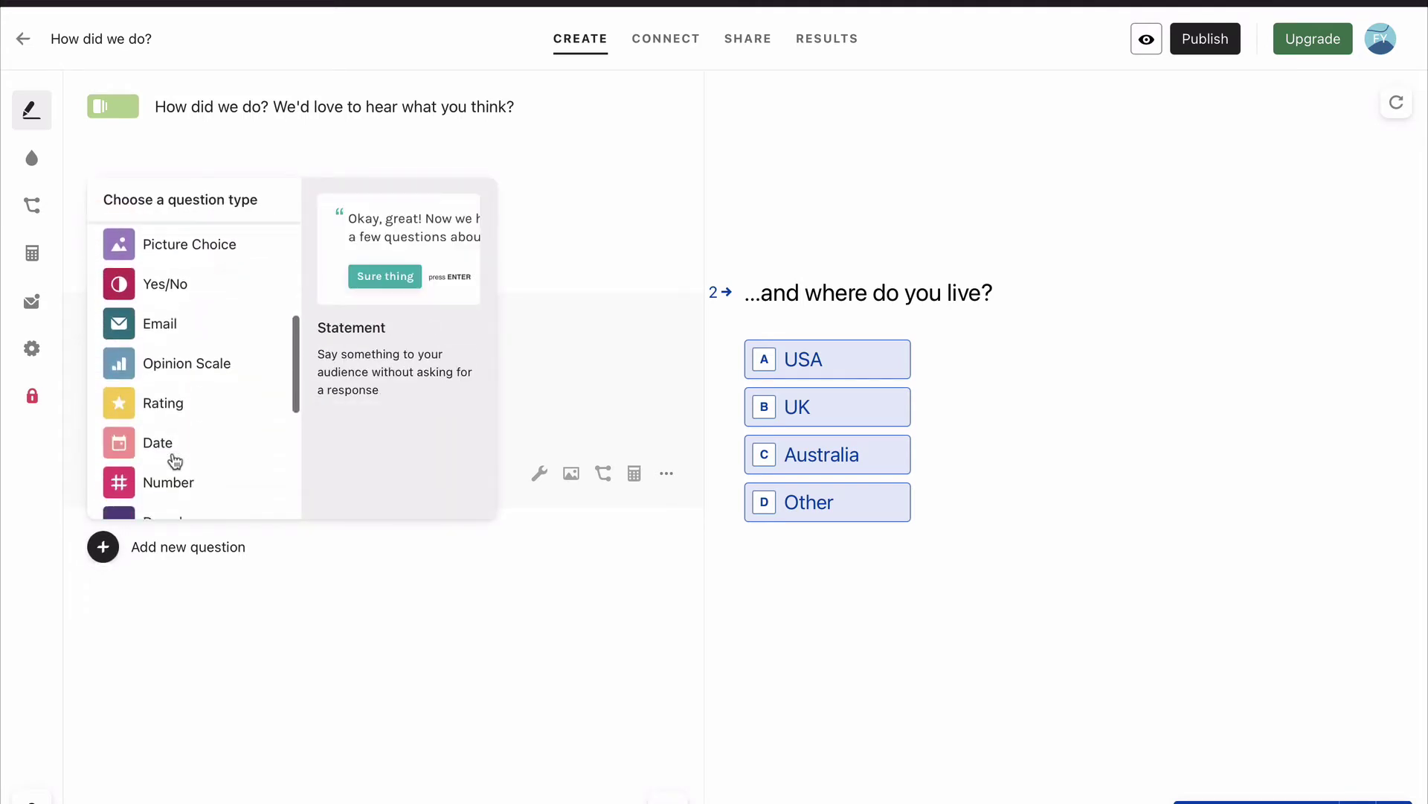
{"action": "left_click", "coordinate": [170, 490]}
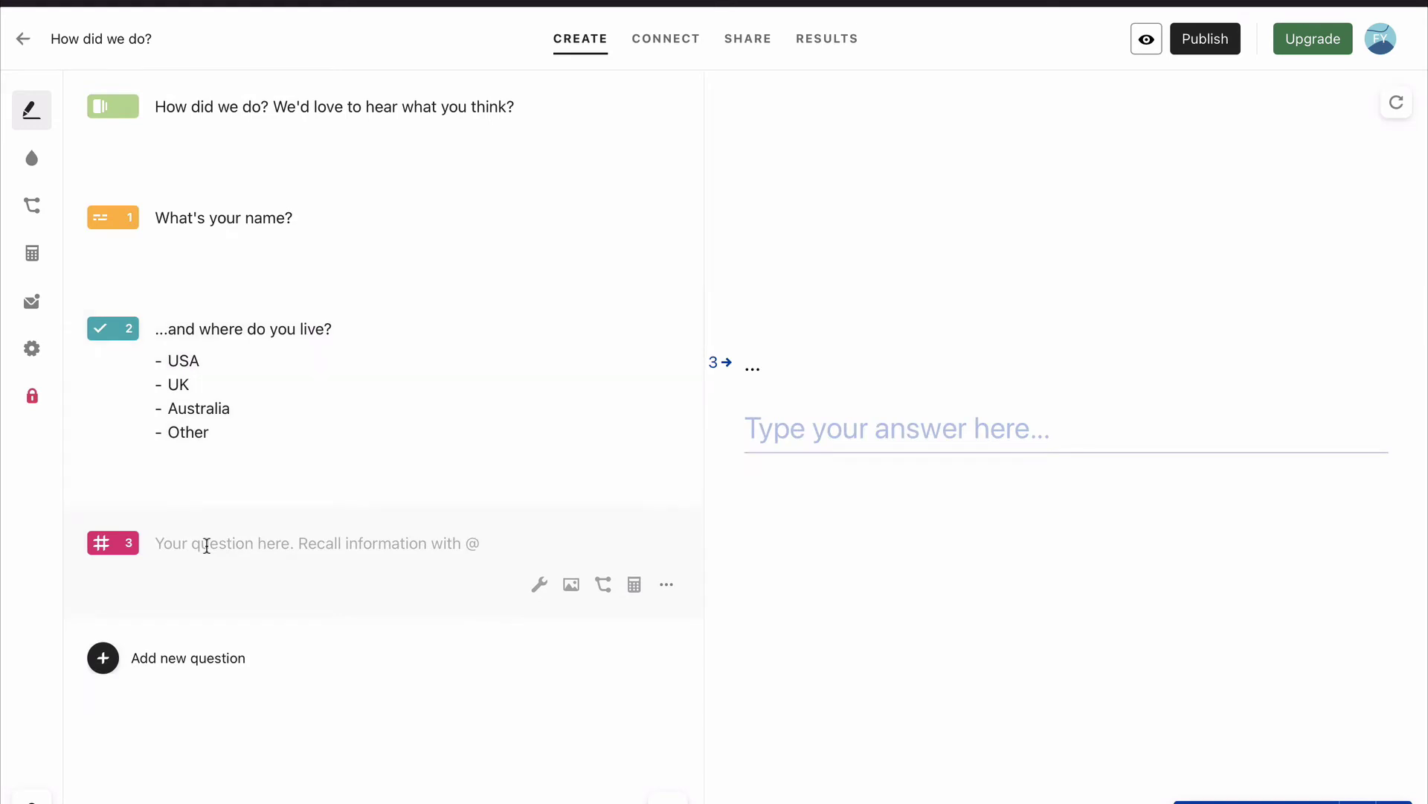
{"action": "type", "text": "What "}
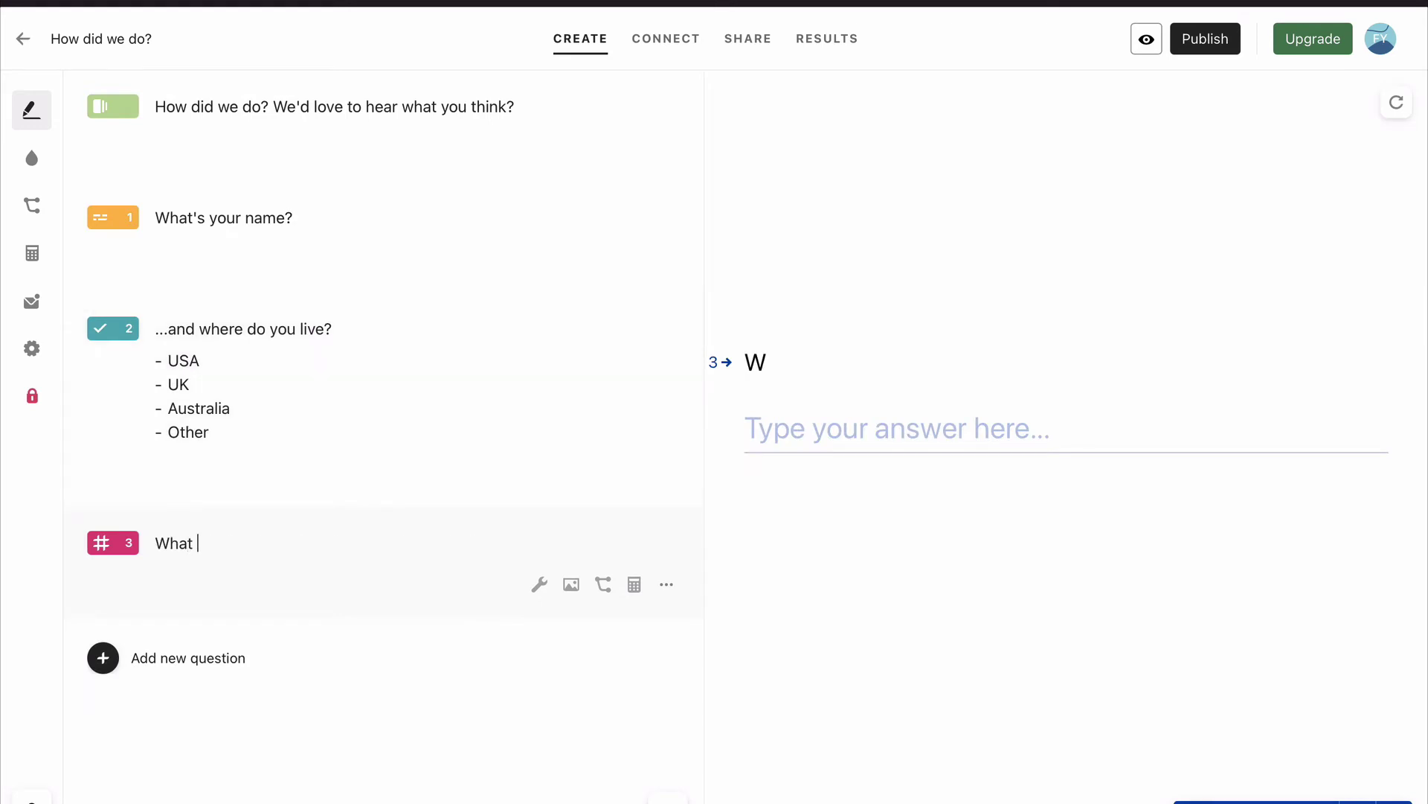
{"action": "type", "text": "is your order number?"}
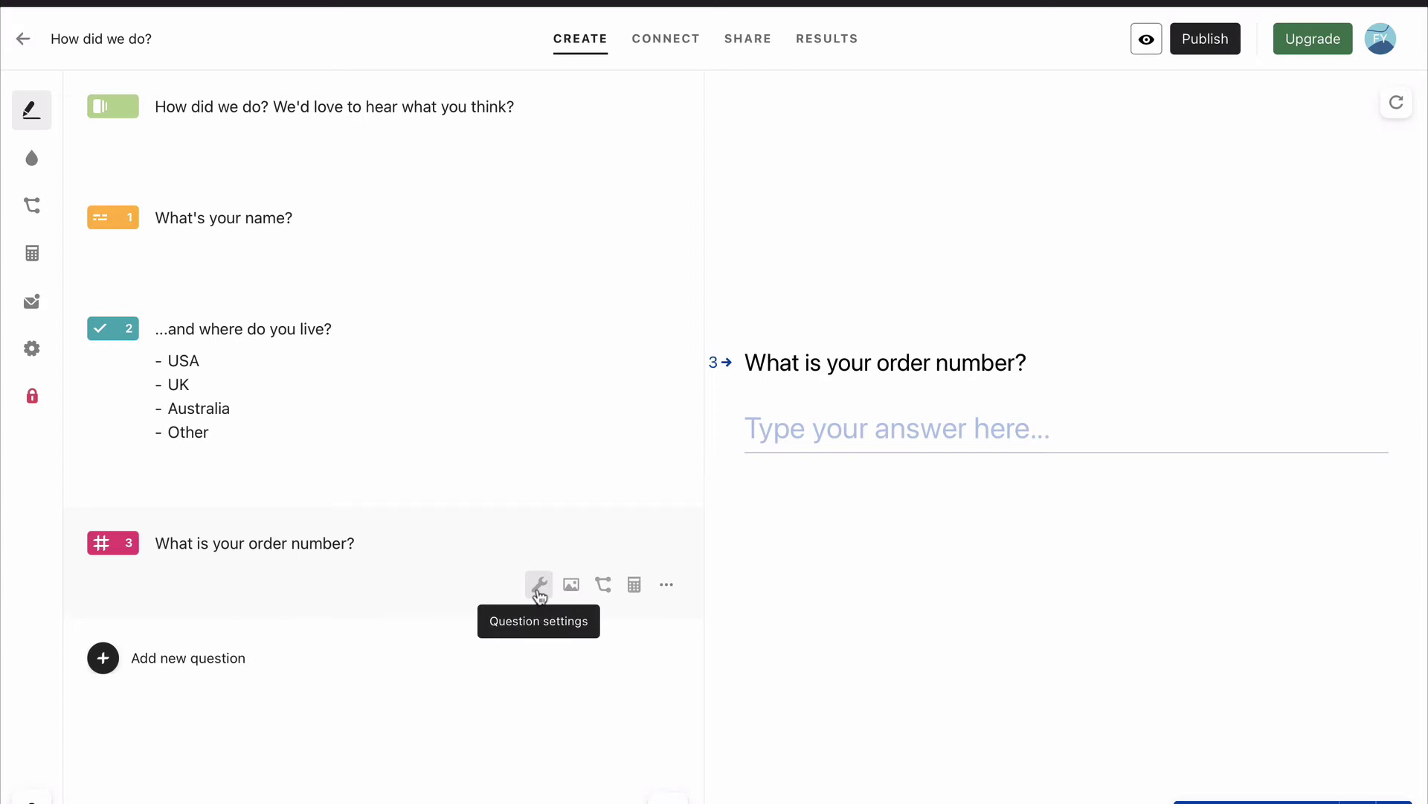
Step: Set question 3's minimum and maximum allowed number both to 5
{"action": "left_click", "coordinate": [538, 585]}
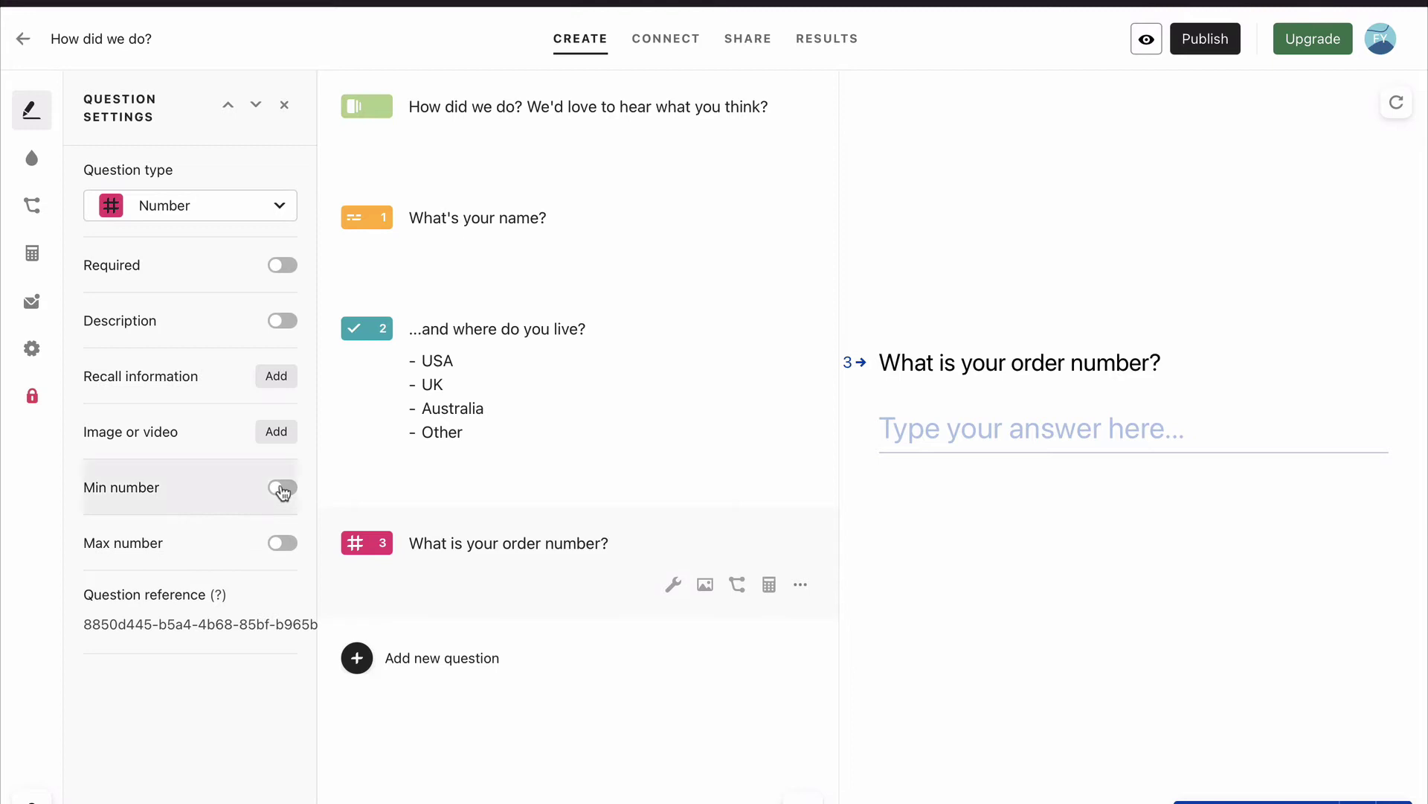
{"action": "left_click", "coordinate": [283, 488]}
{"action": "left_click", "coordinate": [227, 522]}
{"action": "type", "text": "5"}
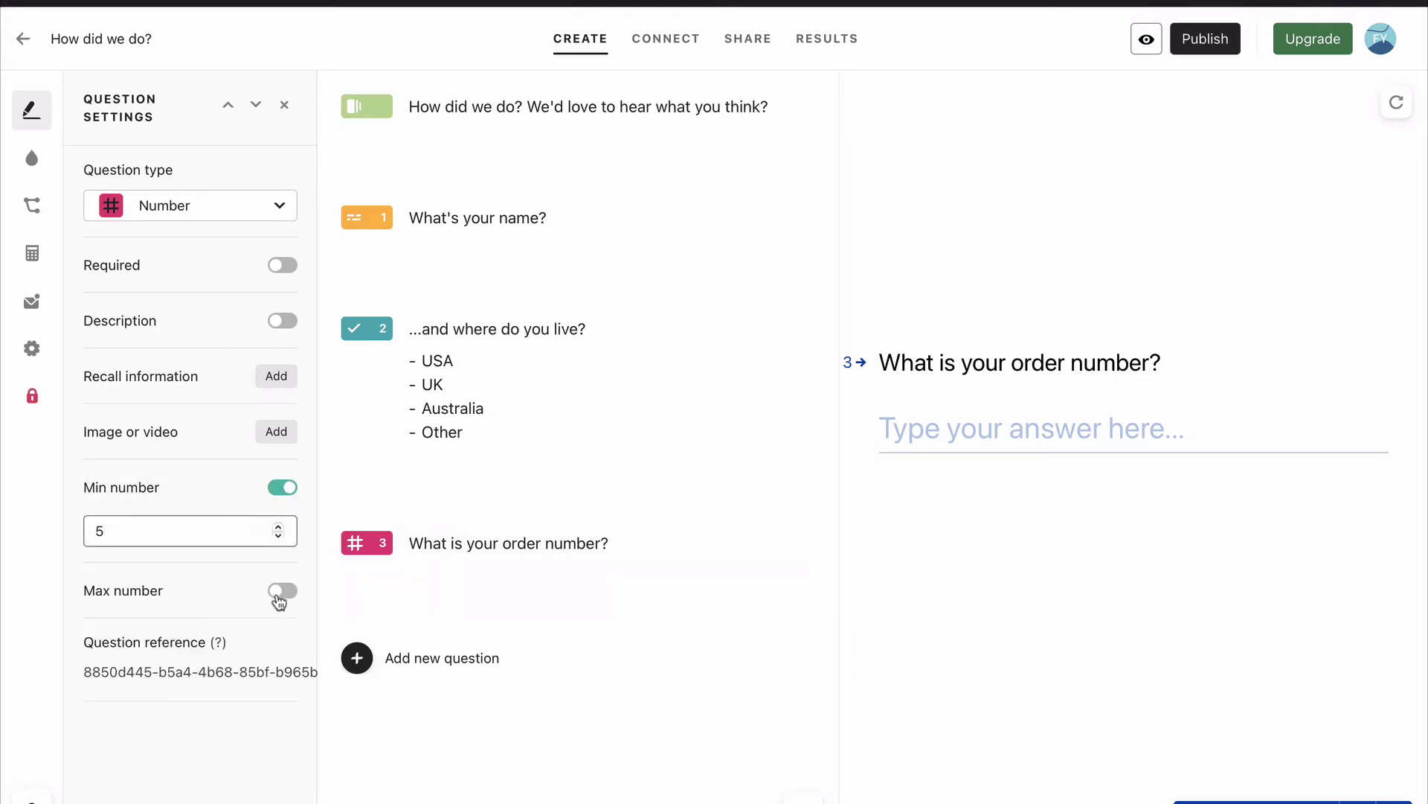
{"action": "left_click", "coordinate": [282, 590]}
{"action": "left_click", "coordinate": [198, 632]}
{"action": "type", "text": "5"}
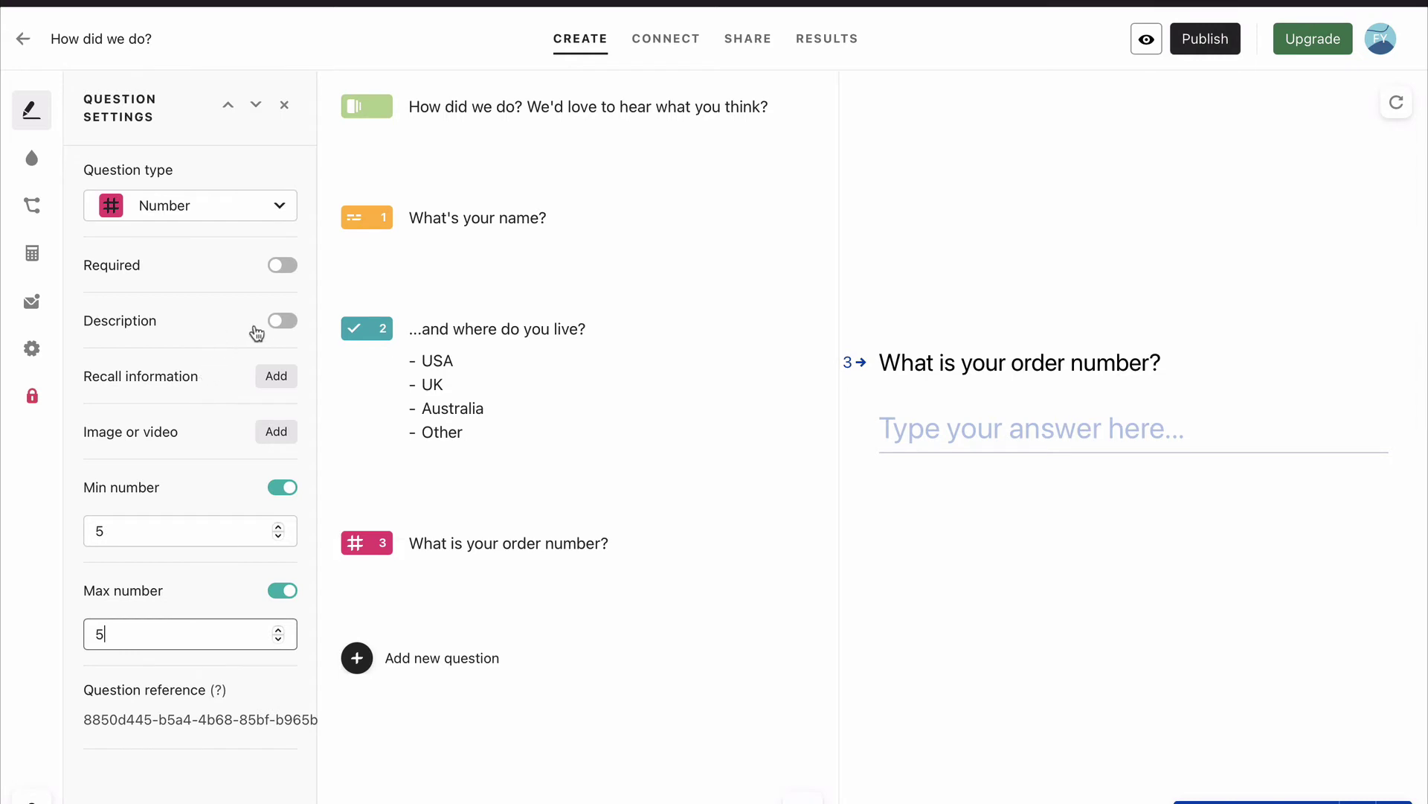
Step: Give question 3 the description 'This is a five digit number'
{"action": "left_click", "coordinate": [277, 328]}
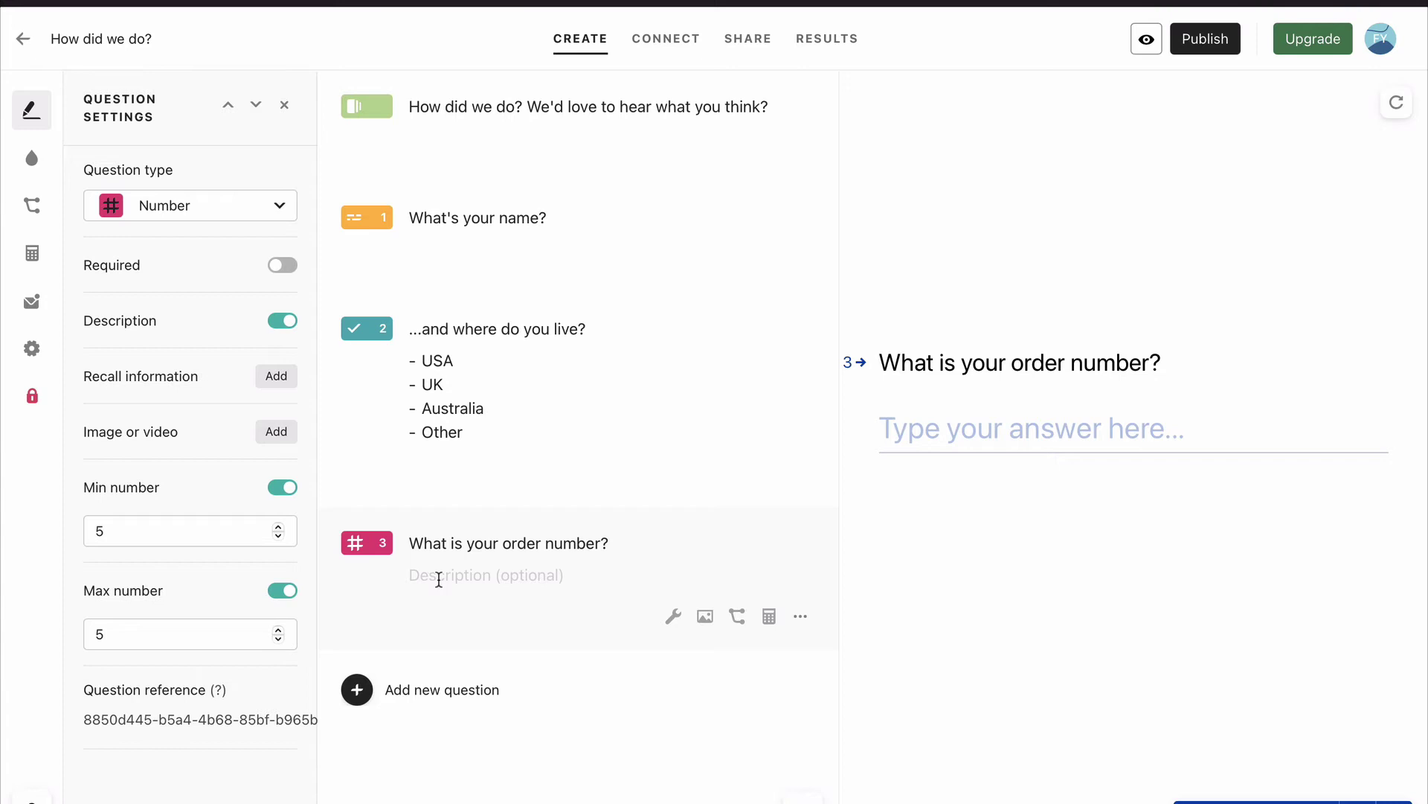
{"action": "type", "text": "This is a five d"}
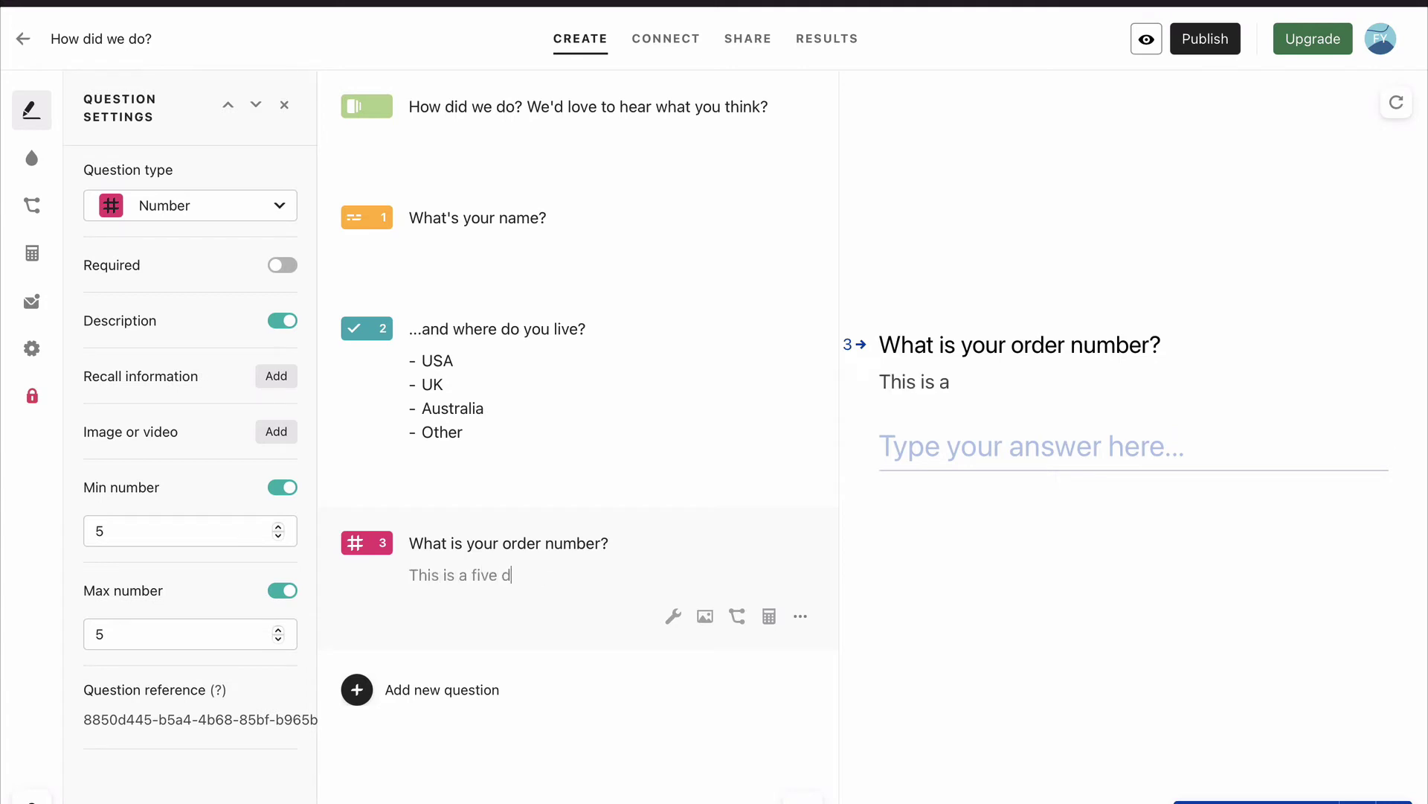
{"action": "type", "text": "igit number"}
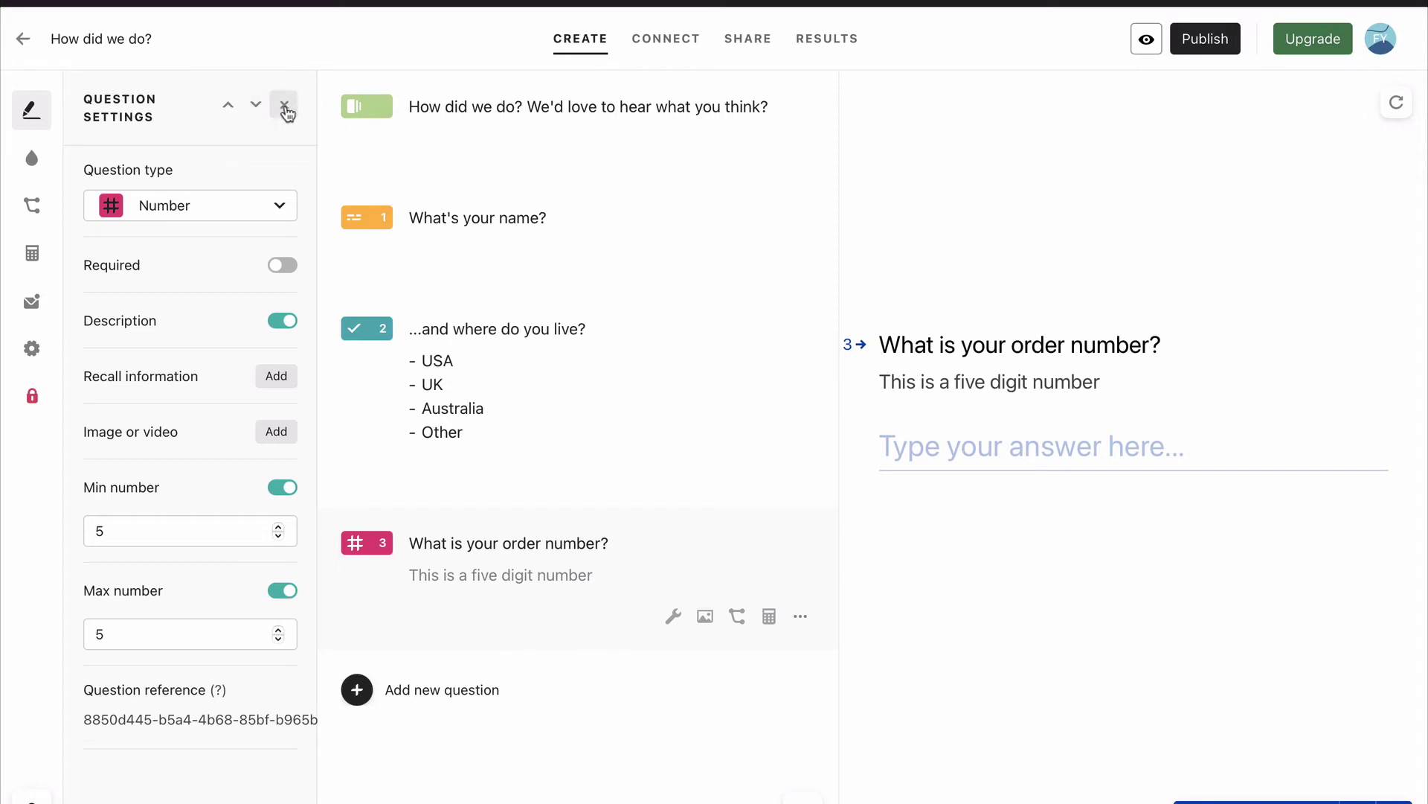
{"action": "left_click", "coordinate": [286, 110]}
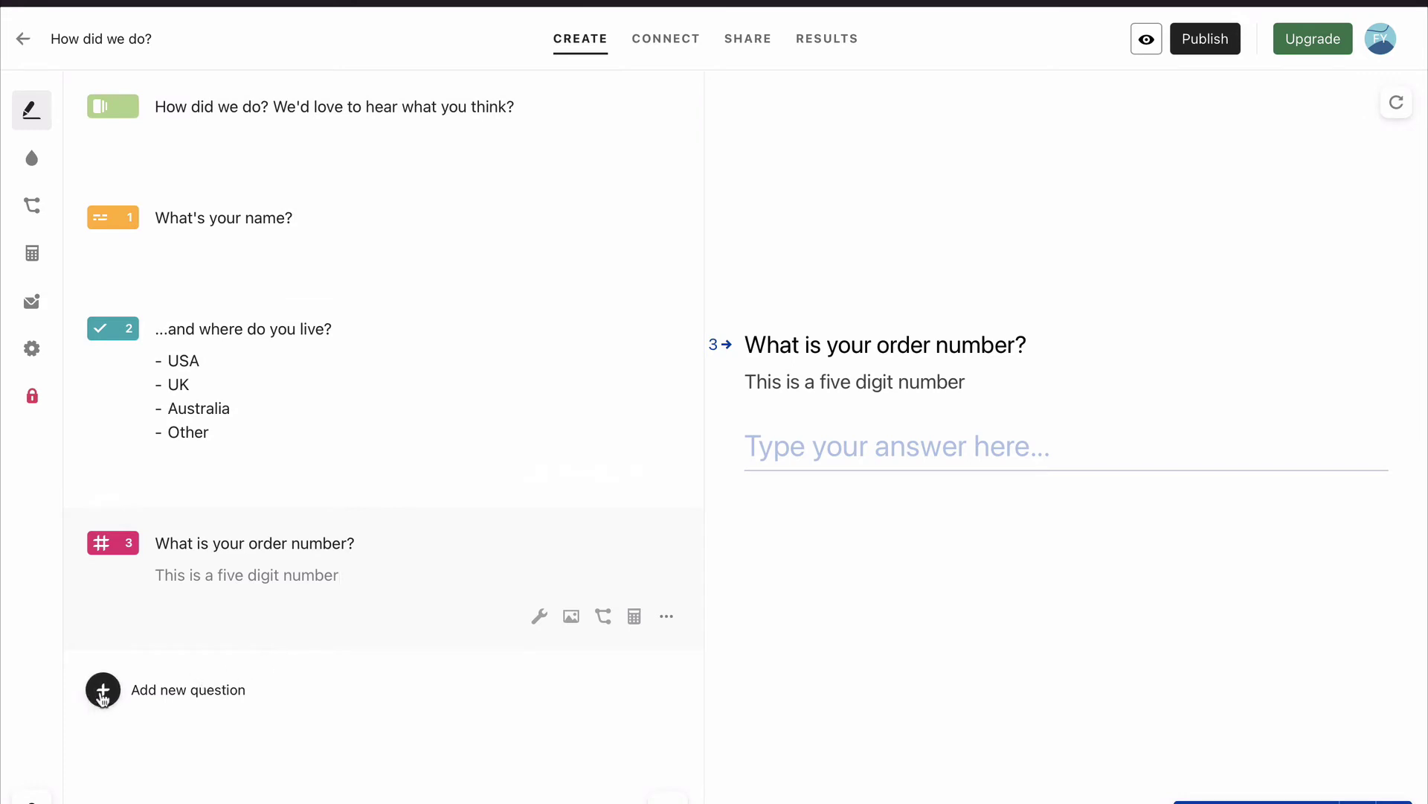
Step: Add 0–10 Opinion Scale question 4 asking how likely you'd recommend our product
{"action": "left_click", "coordinate": [103, 697]}
{"action": "scroll", "coordinate": [171, 588], "scroll_direction": "down", "scroll_amount": 2}
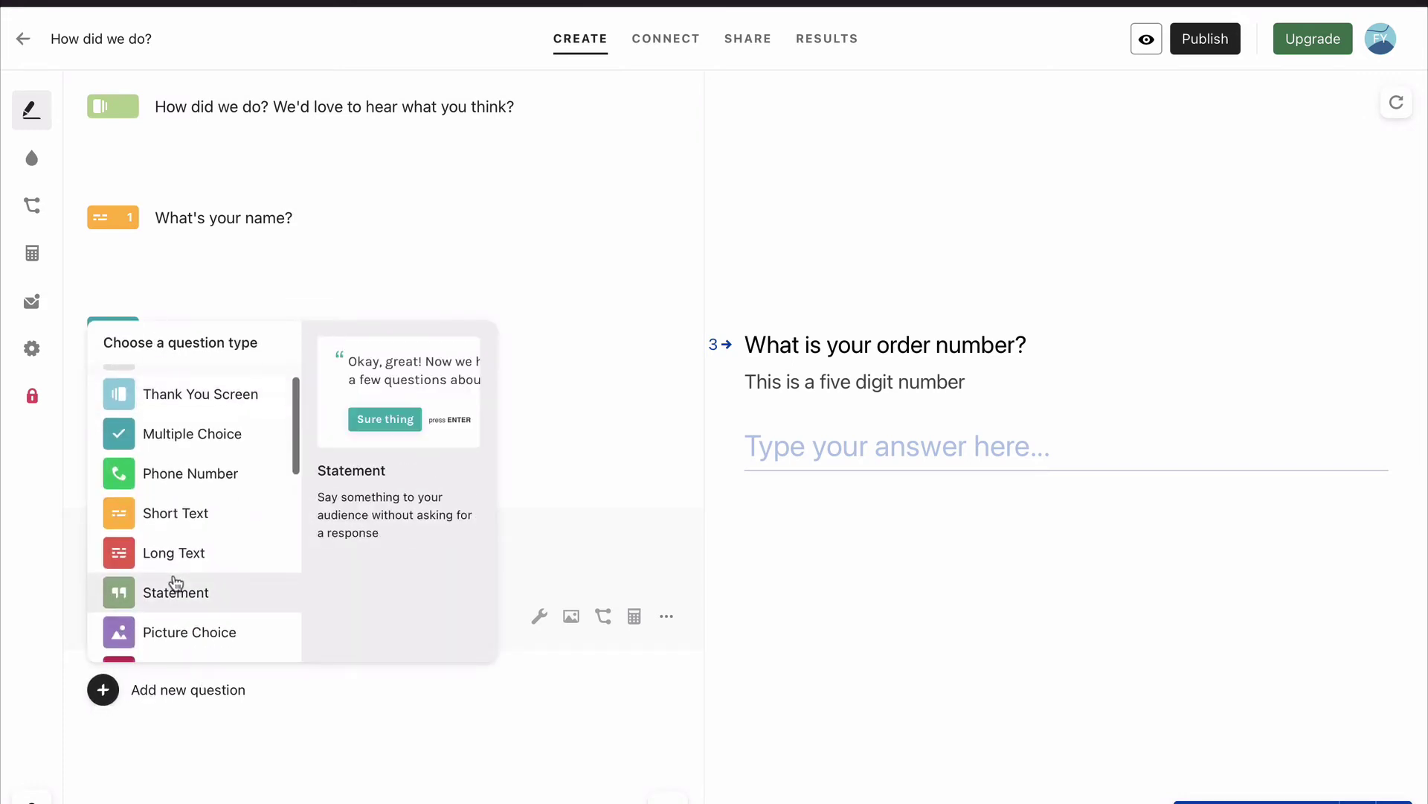
{"action": "scroll", "coordinate": [175, 580], "scroll_direction": "down", "scroll_amount": 3}
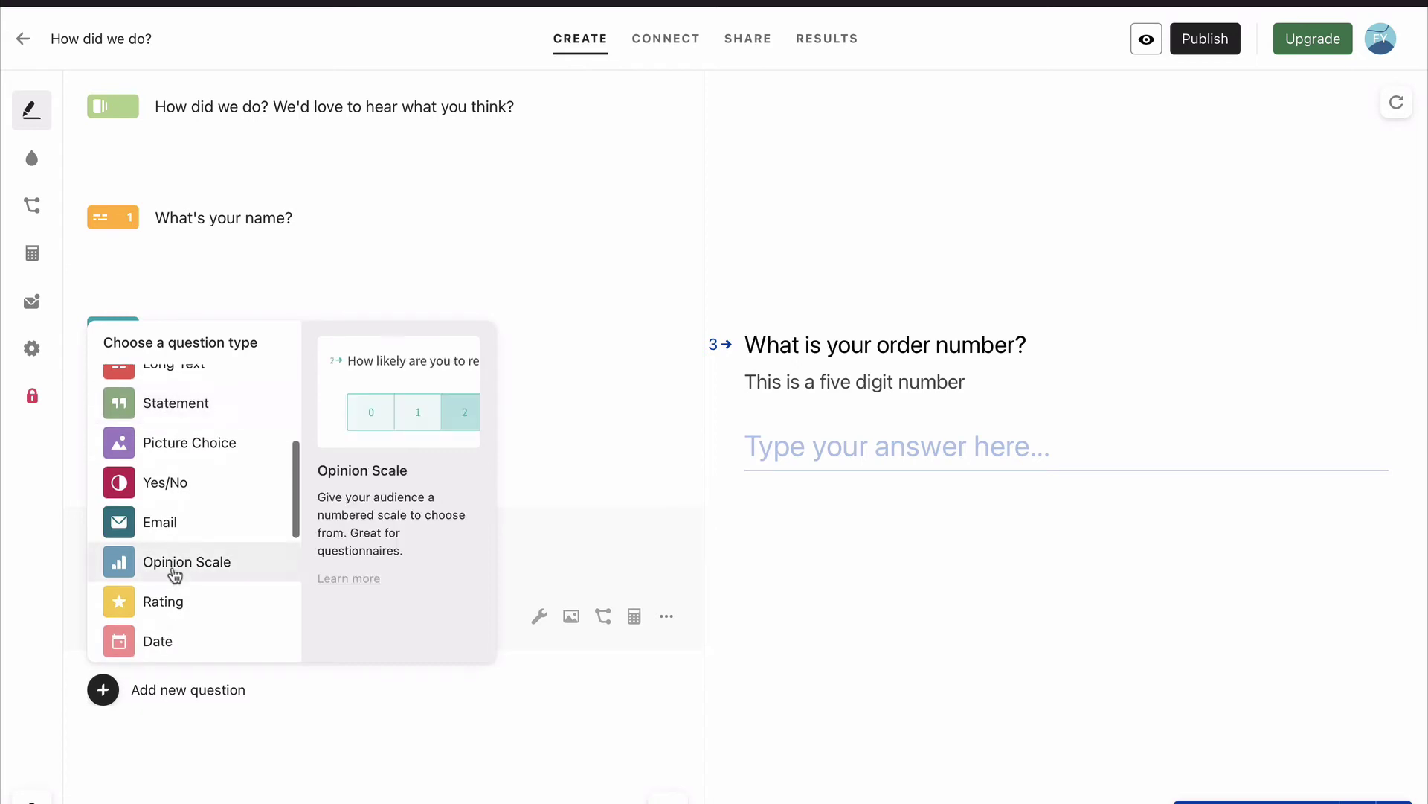
{"action": "left_click", "coordinate": [174, 570]}
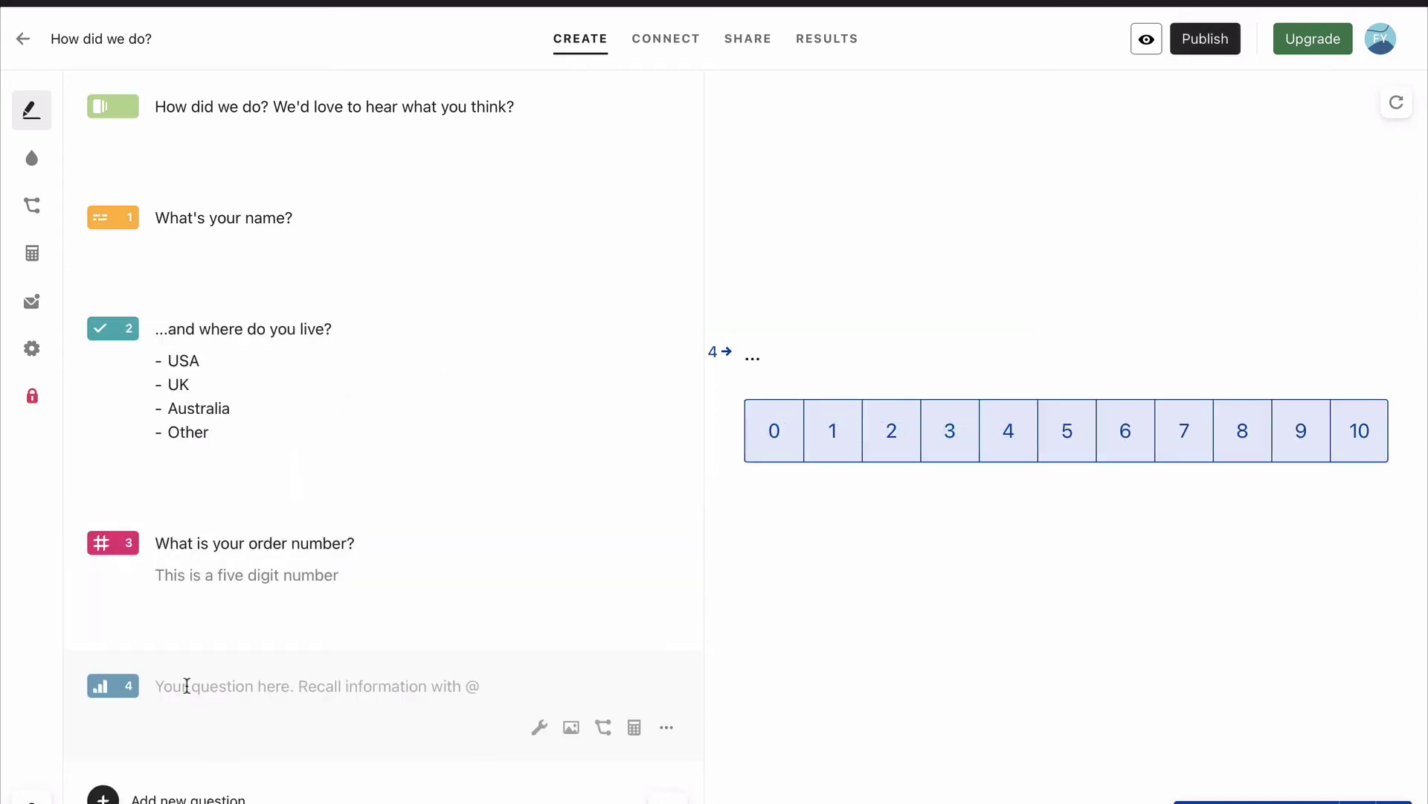
{"action": "type", "text": "How likely is it that you would recommend our product to a friend or colleague?"}
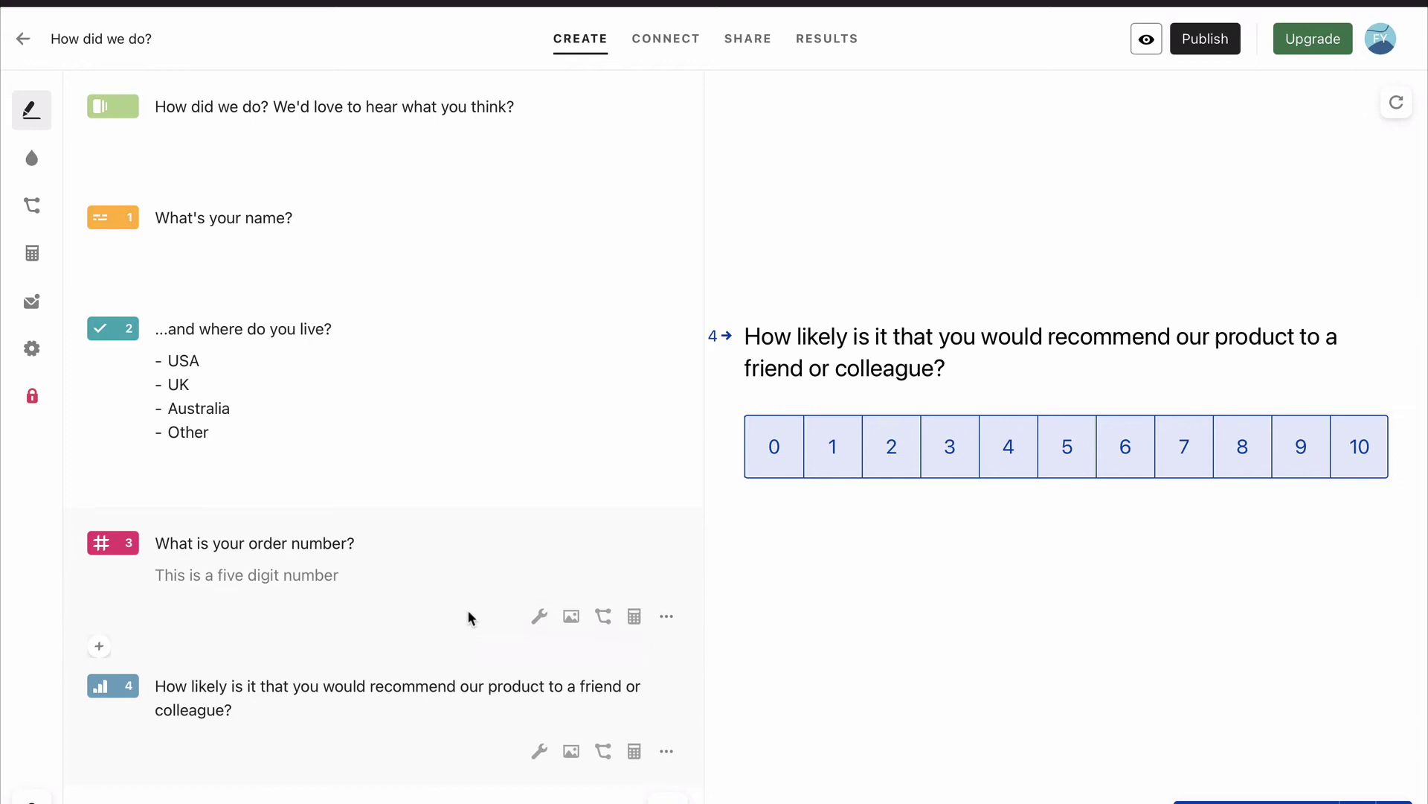
{"action": "scroll", "coordinate": [399, 594], "scroll_direction": "down", "scroll_amount": 1}
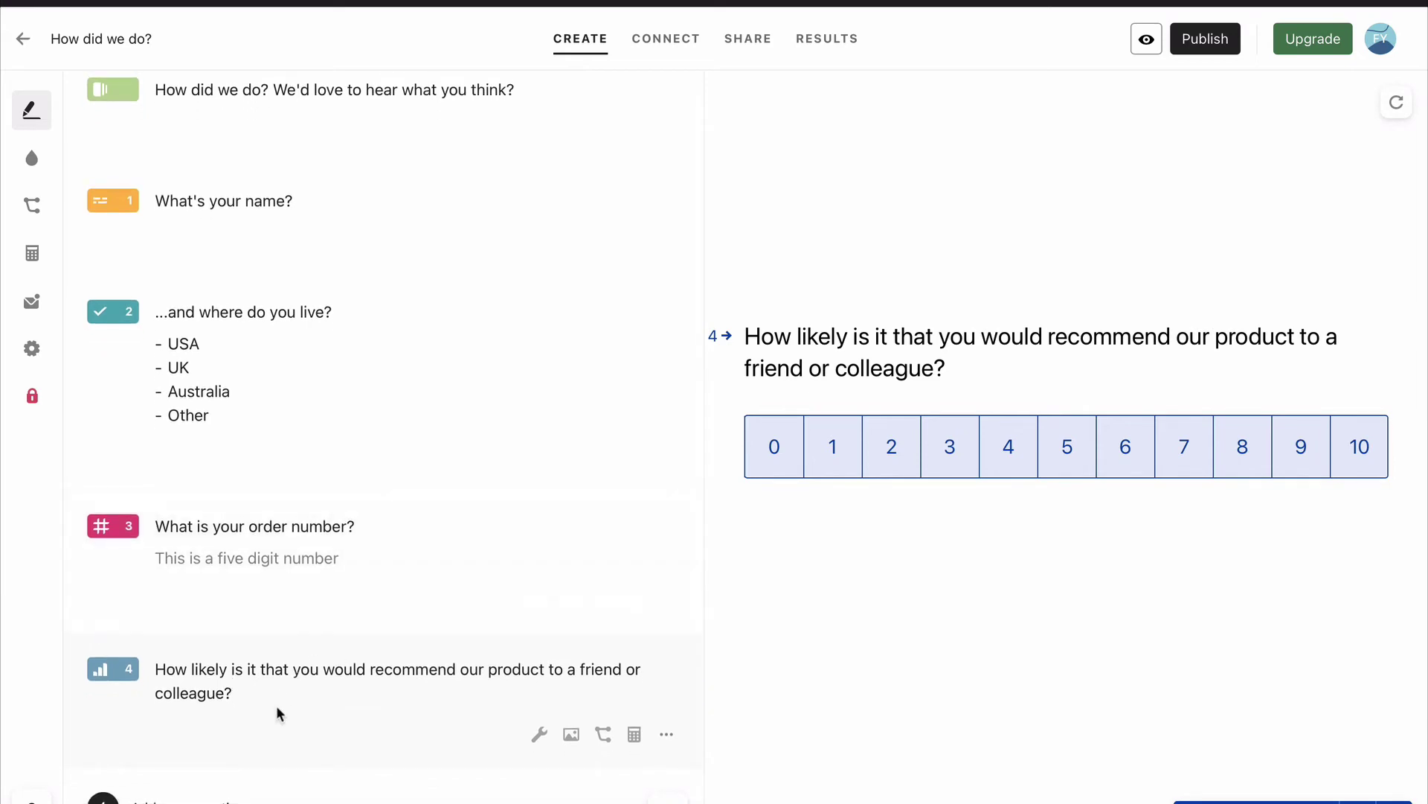
Step: Add Long Text question 5, 'What is the main reason for your score?'
{"action": "left_click", "coordinate": [102, 800]}
{"action": "scroll", "coordinate": [179, 707], "scroll_direction": "down", "scroll_amount": 1}
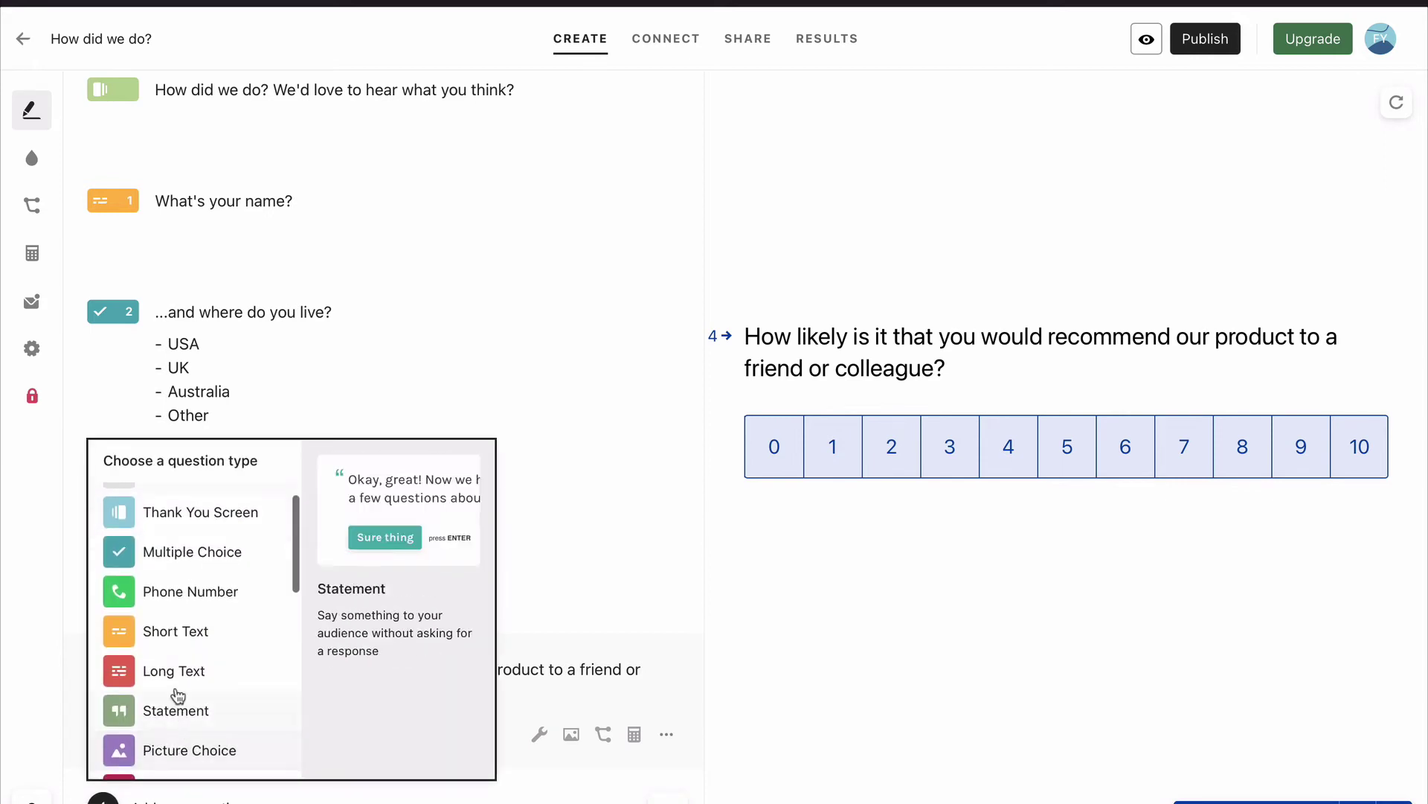
{"action": "left_click", "coordinate": [176, 672]}
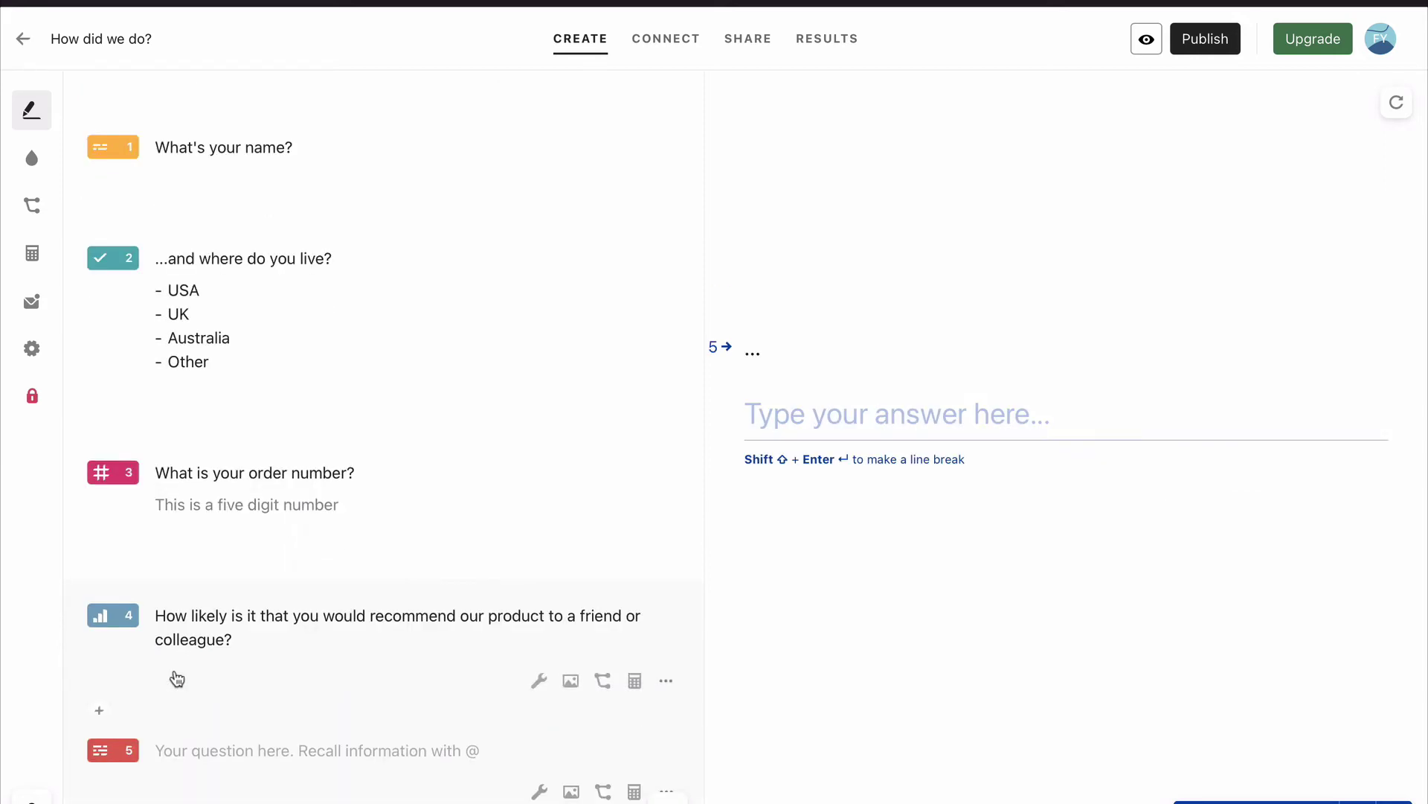
{"action": "type", "text": "What is the main reason for your score?"}
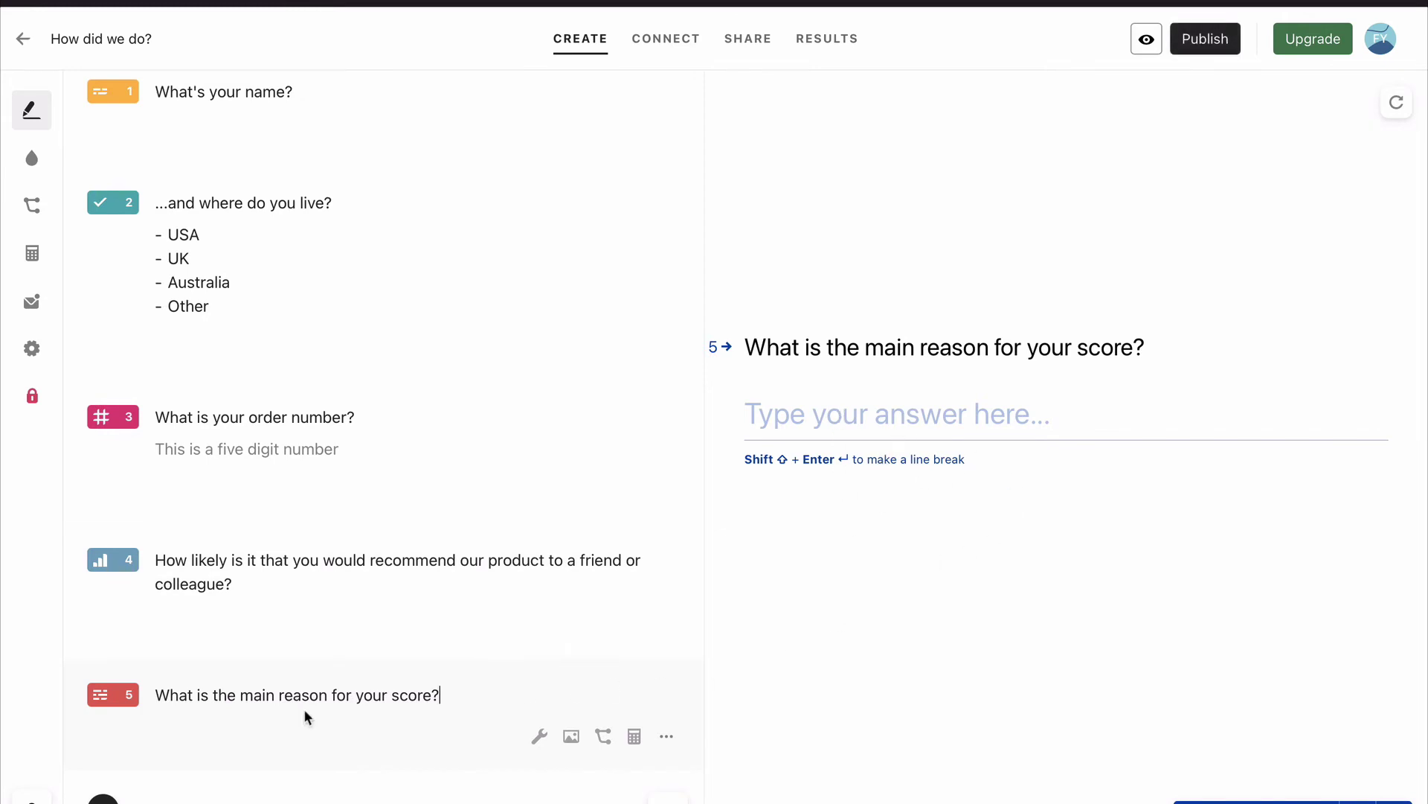
Step: Add Yes/No question 6, 'Want to subscribe to our newsletter?'
{"action": "key", "text": "Return"}
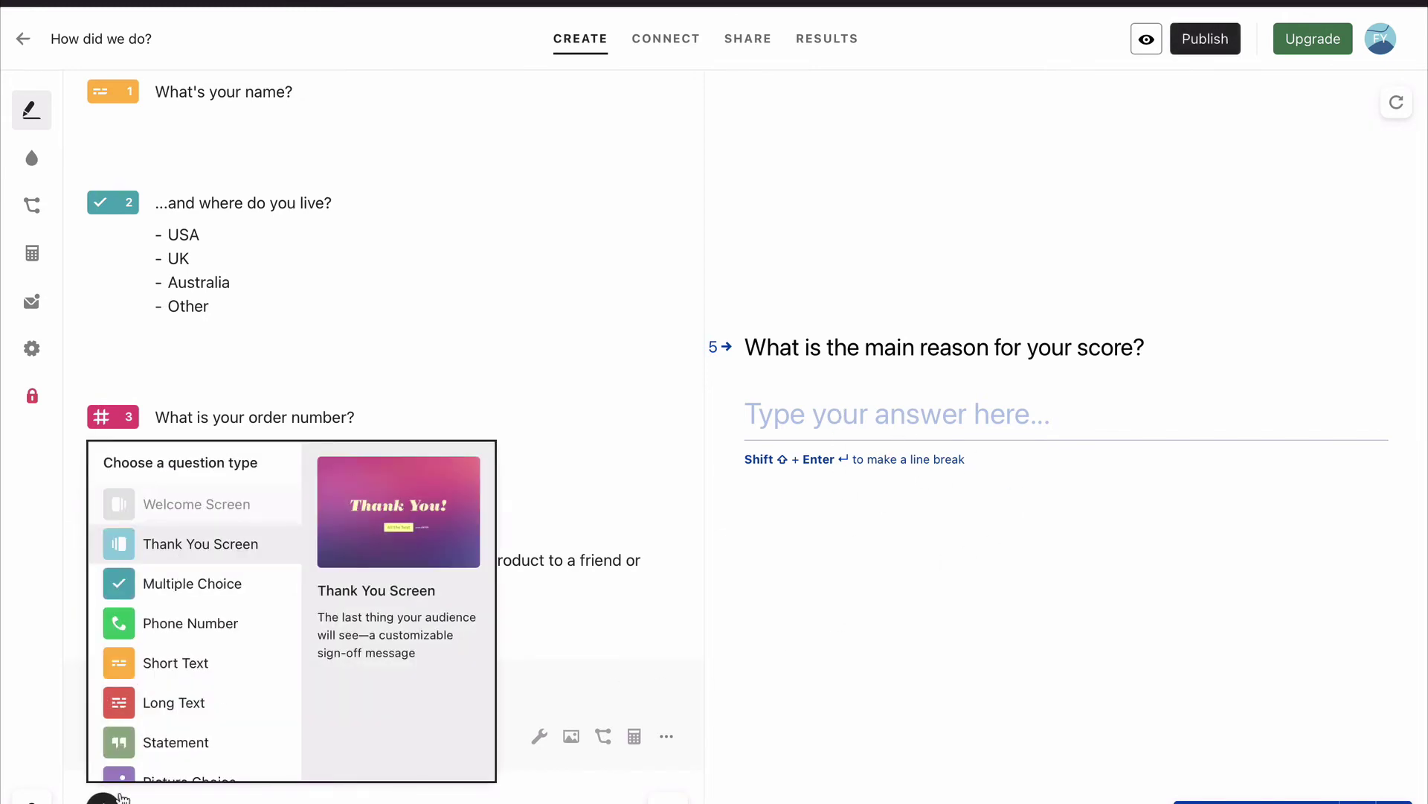
{"action": "scroll", "coordinate": [141, 774], "scroll_direction": "down", "scroll_amount": 3}
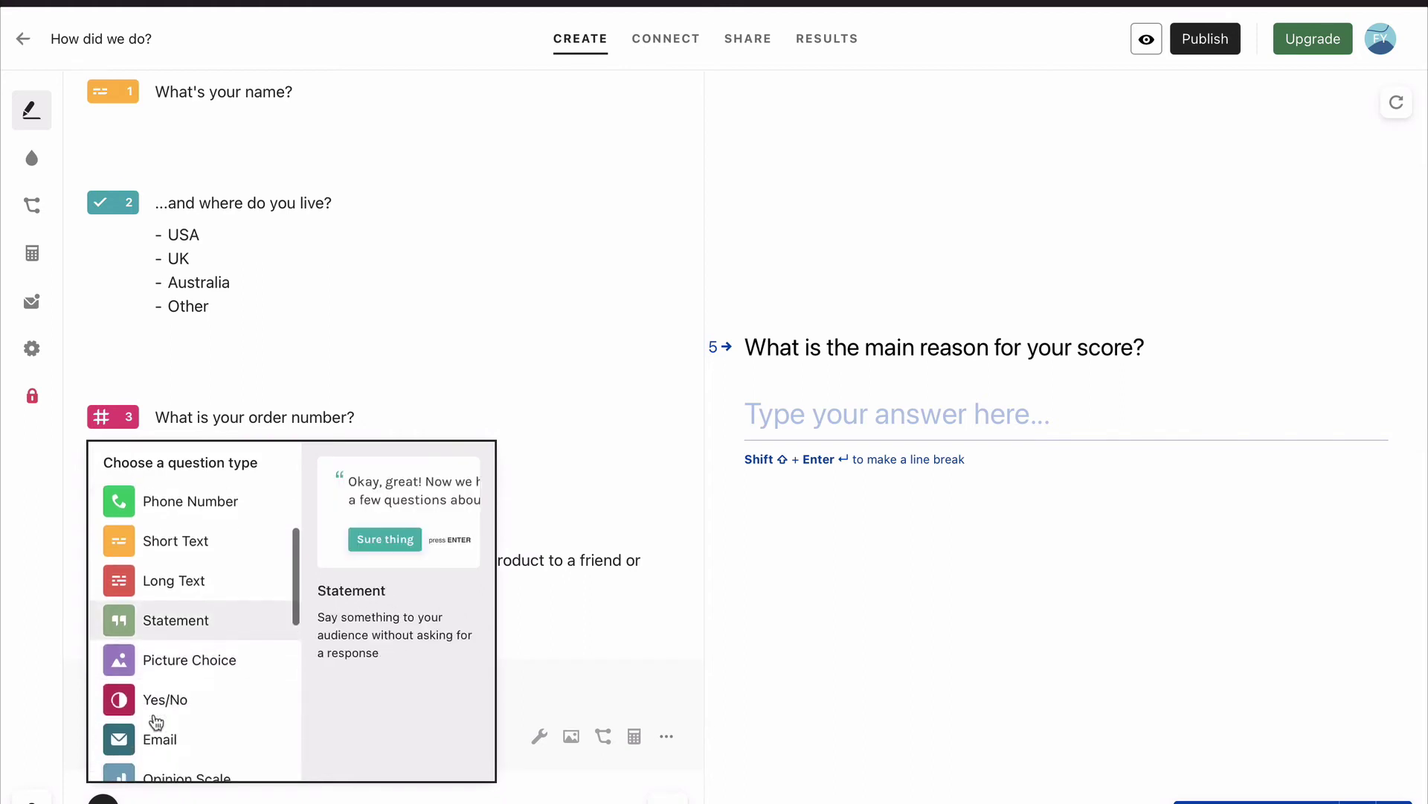
{"action": "scroll", "coordinate": [152, 721], "scroll_direction": "down", "scroll_amount": 2}
{"action": "left_click", "coordinate": [167, 643]}
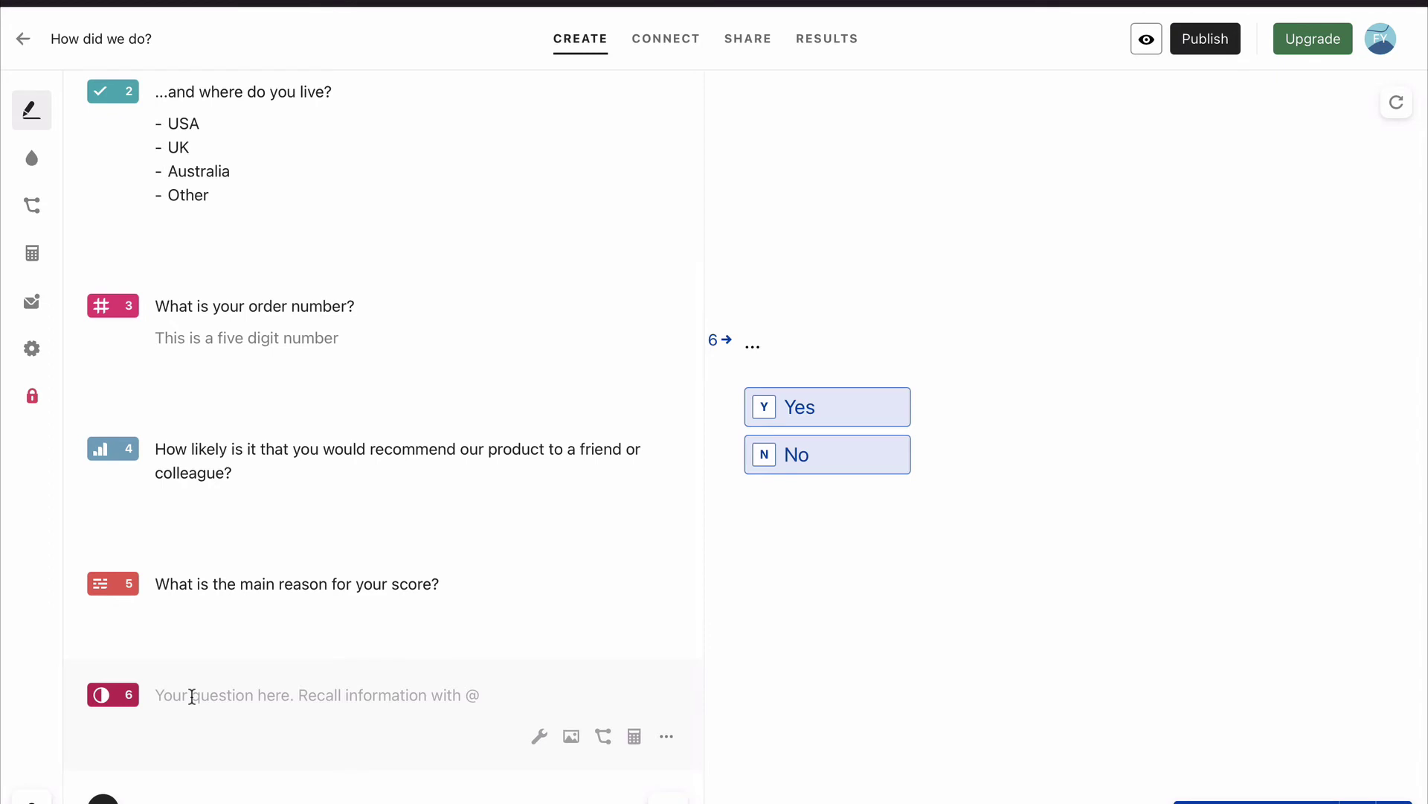
{"action": "type", "text": "Want to subscribe to our newsletter?"}
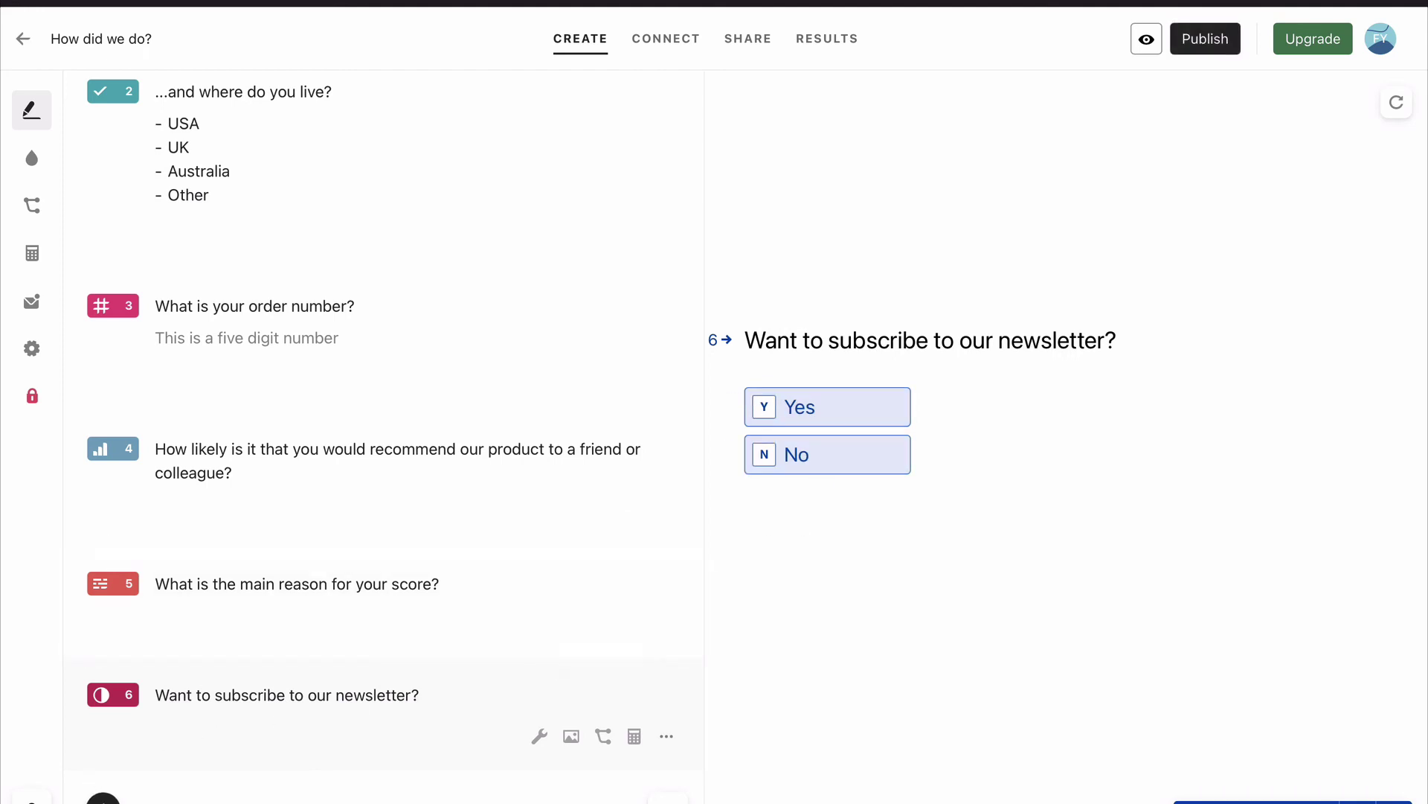
Step: Add Email question 7 titled 'What is your email address?'
{"action": "left_click", "coordinate": [103, 798]}
{"action": "scroll", "coordinate": [177, 696], "scroll_direction": "down", "scroll_amount": 3}
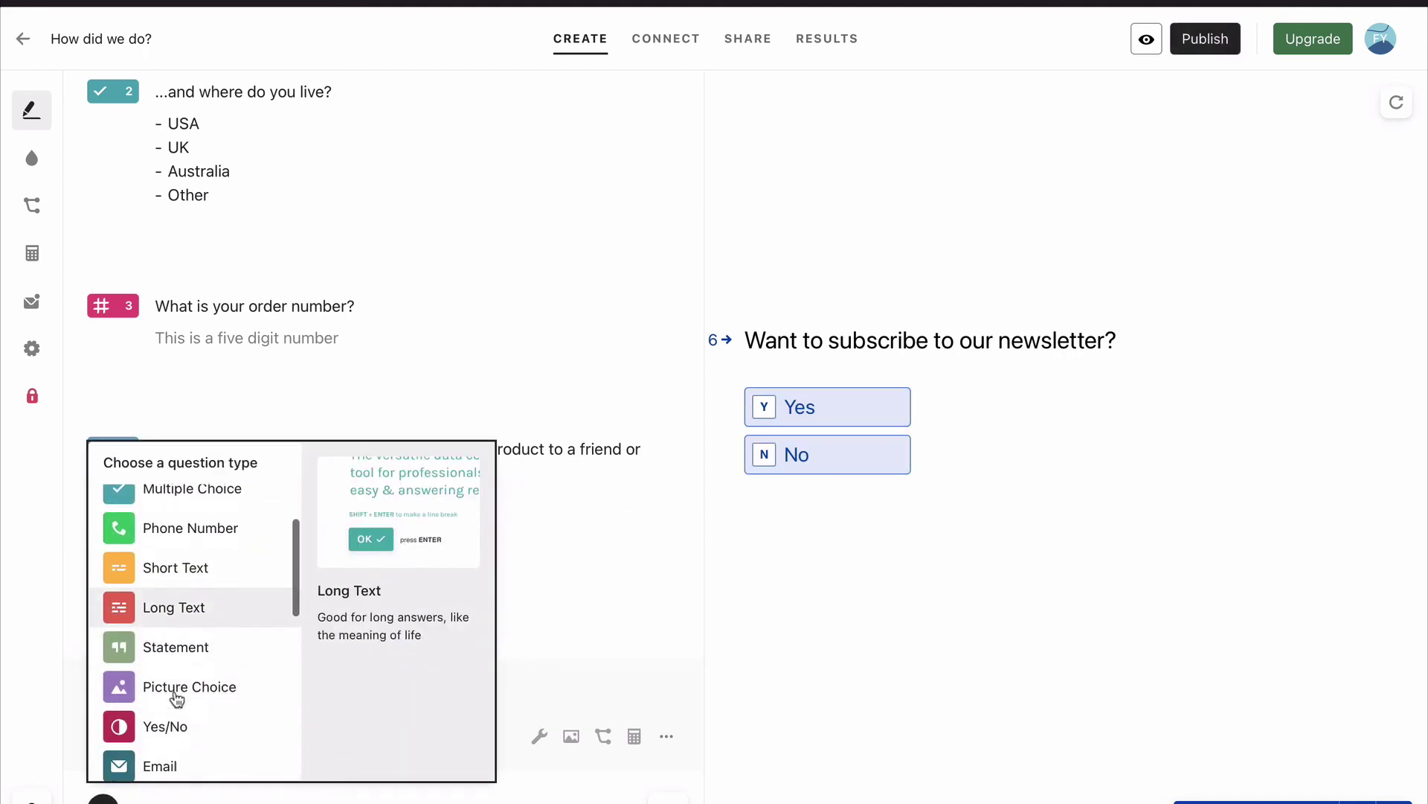
{"action": "scroll", "coordinate": [177, 698], "scroll_direction": "down", "scroll_amount": 2}
{"action": "left_click", "coordinate": [168, 718]}
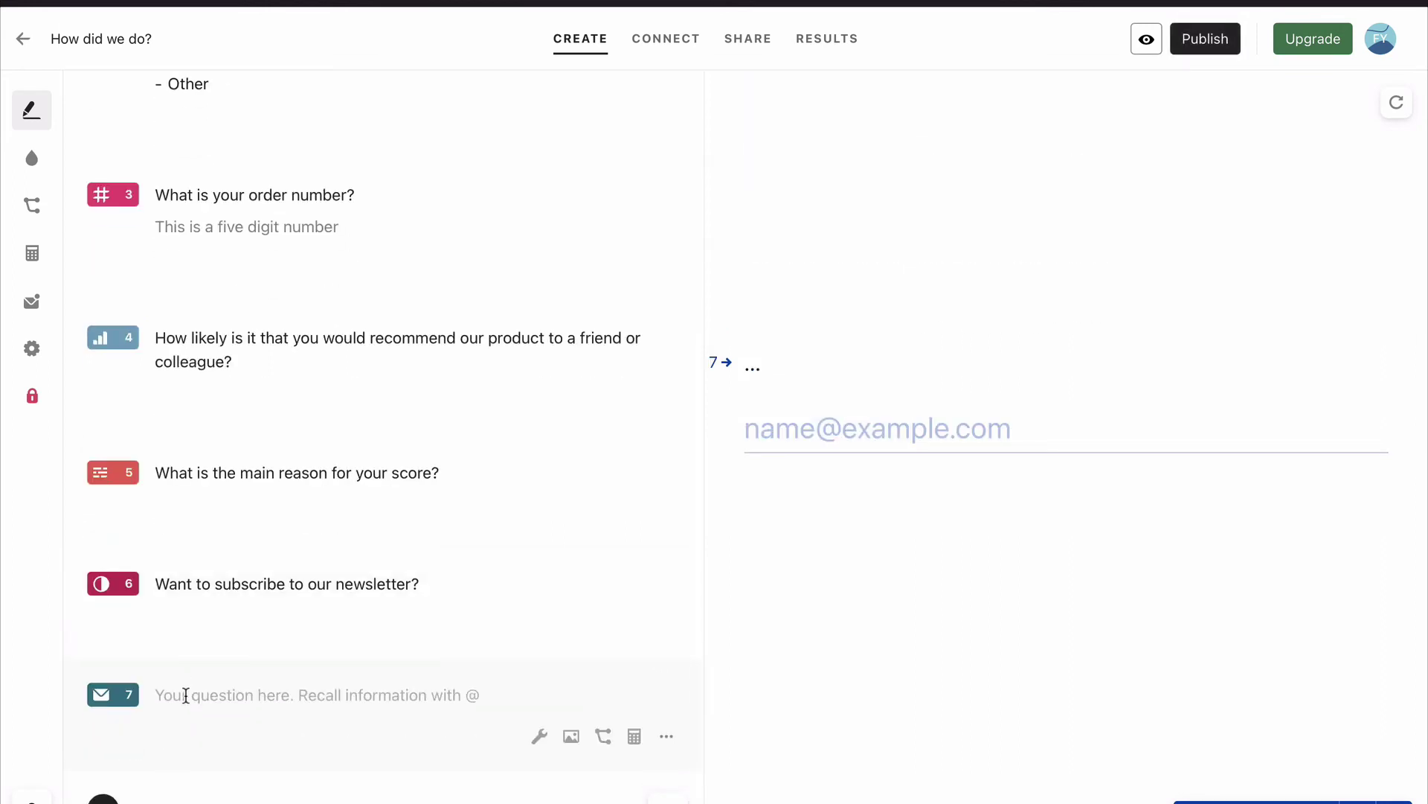
{"action": "left_click", "coordinate": [185, 705]}
{"action": "type", "text": "Wha"}
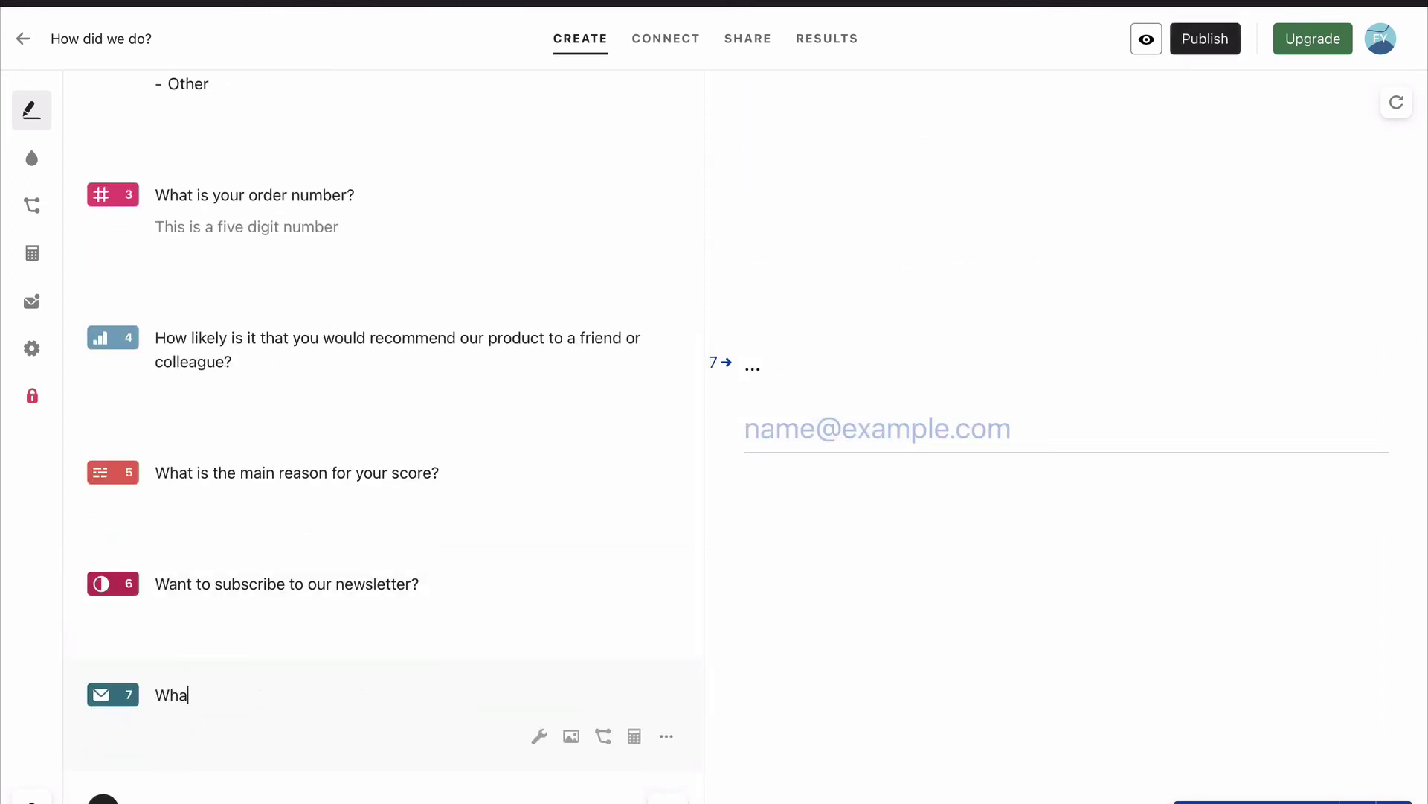
{"action": "type", "text": "t is you"}
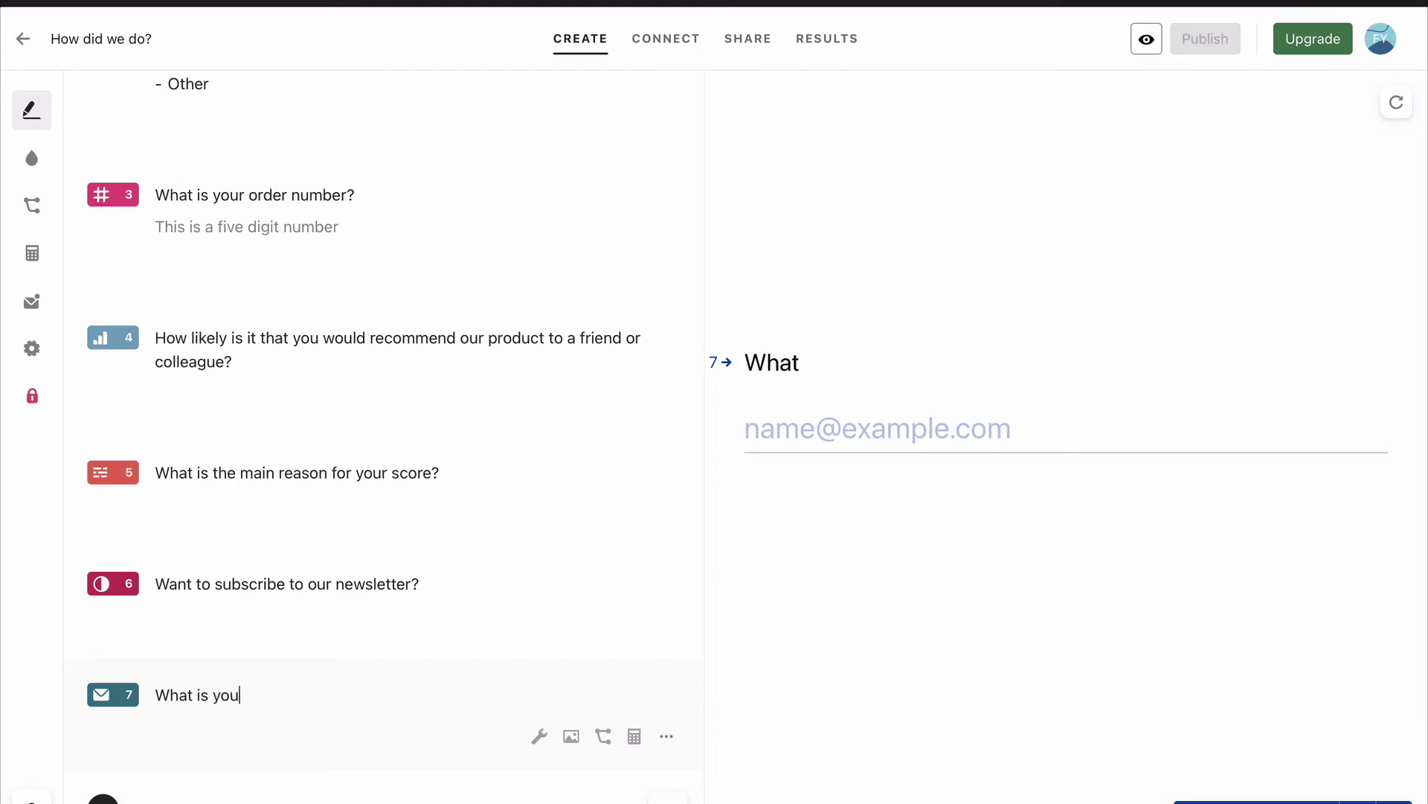
{"action": "type", "text": "r email address?"}
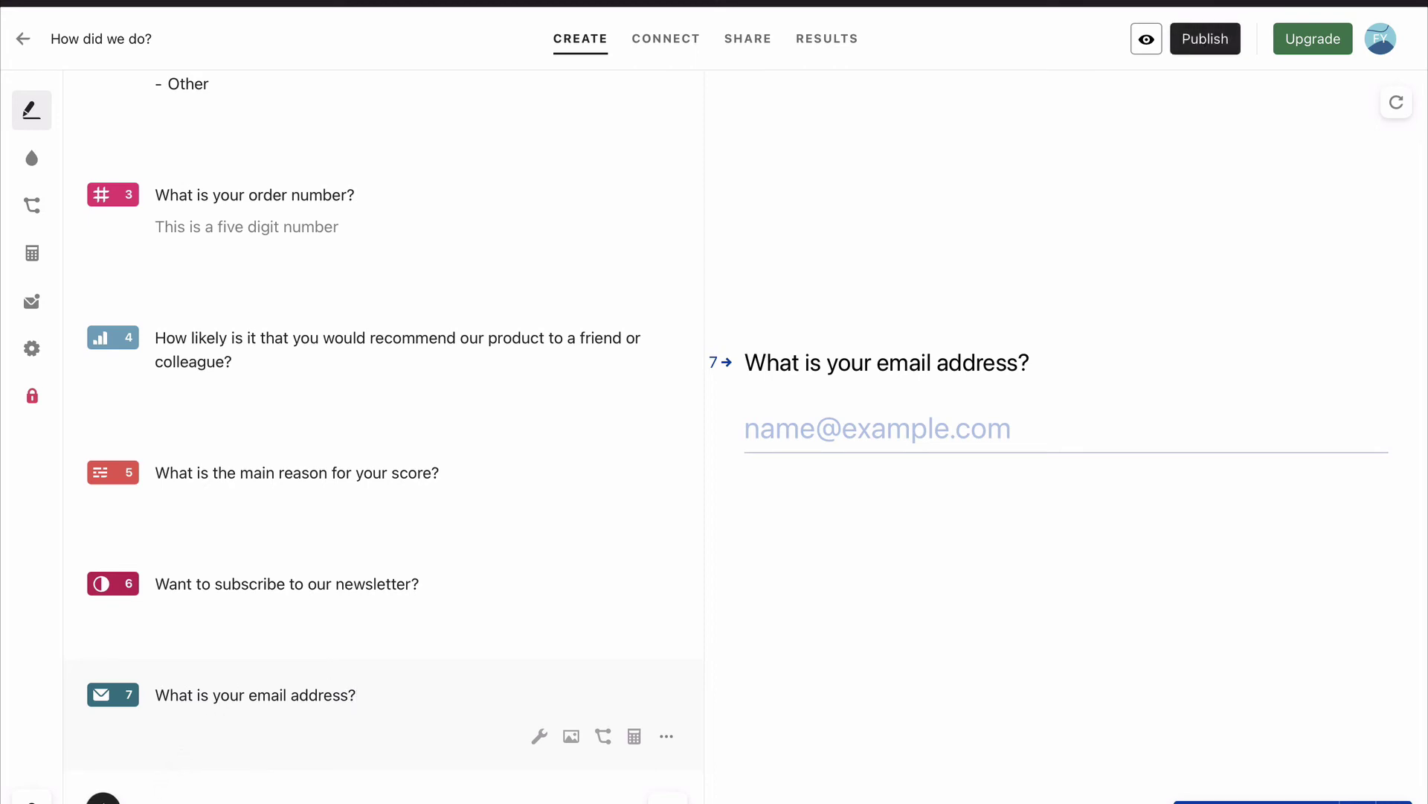
Step: Add a closing thank-you screen reading 'Thanks for your feedback?'
{"action": "left_click", "coordinate": [103, 798]}
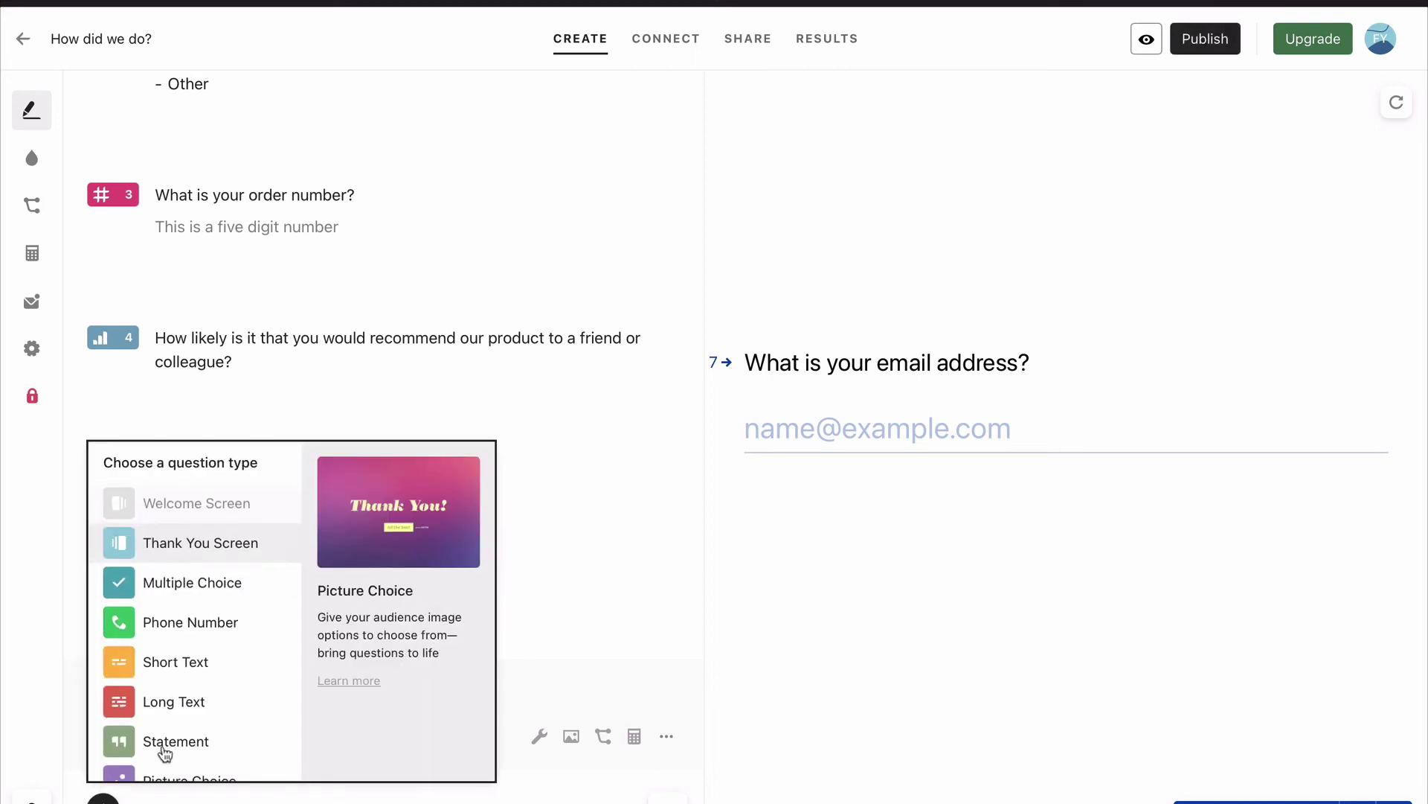
{"action": "left_click", "coordinate": [196, 546]}
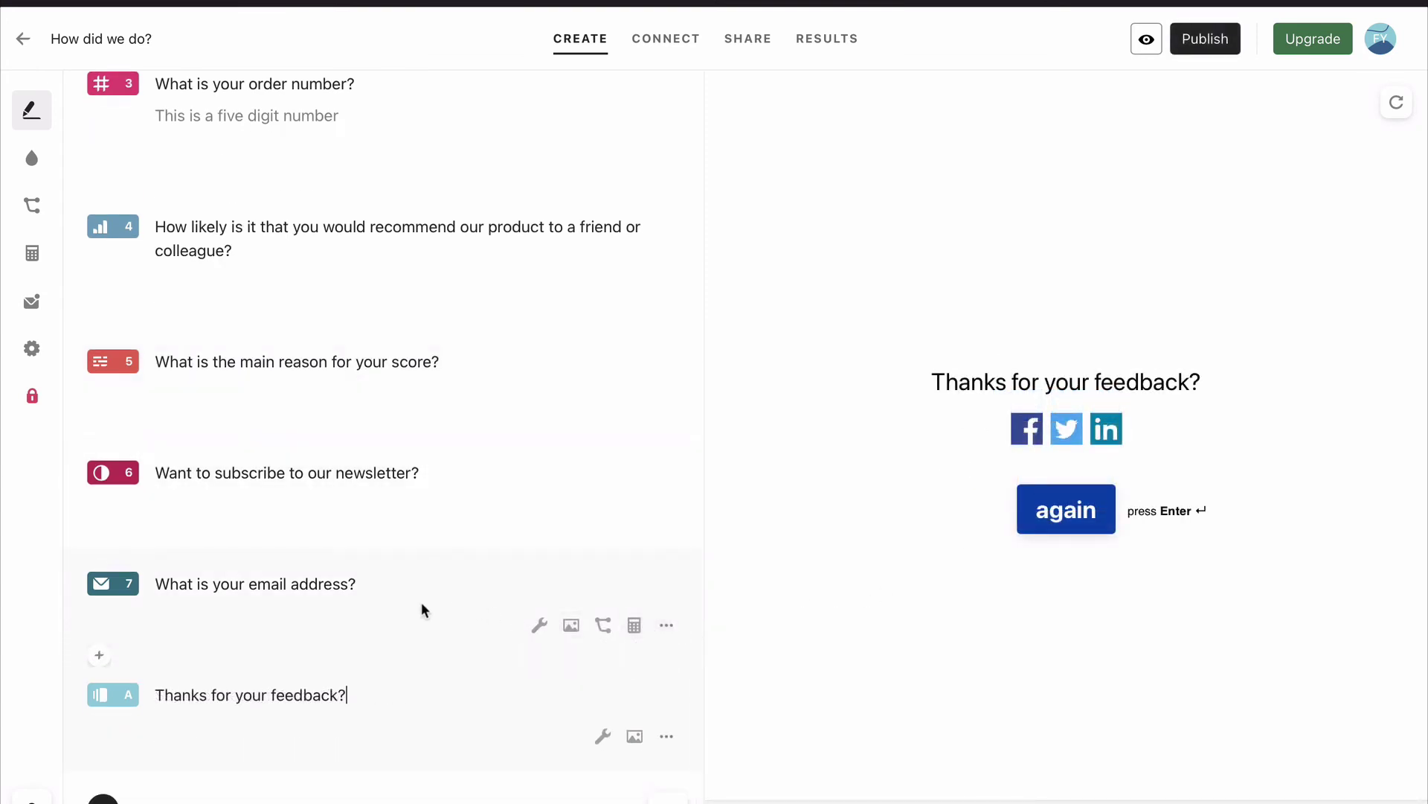
{"action": "left_click", "coordinate": [285, 475]}
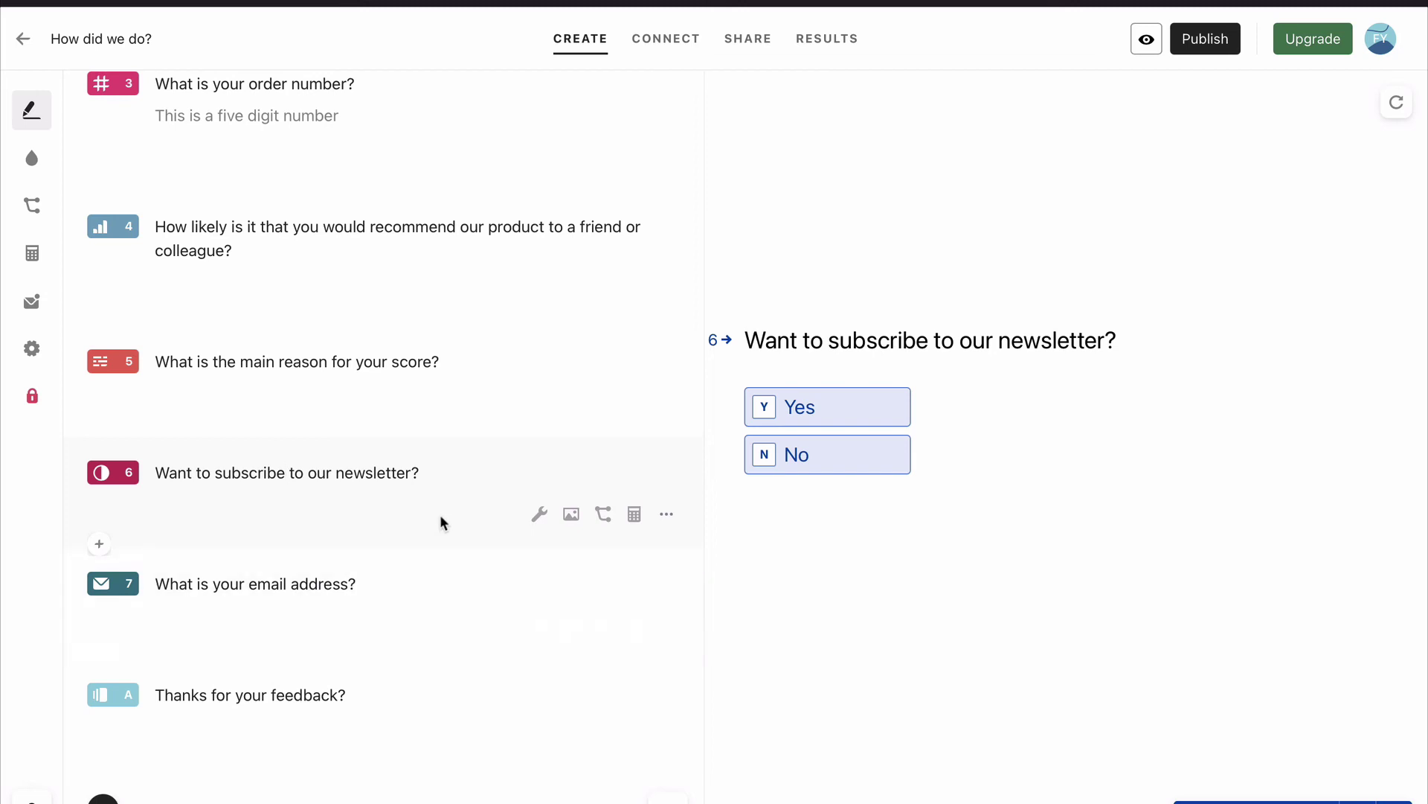
Step: Make question 6 jump 'yes' to email question 7 and all other answers to the thank-you screen
{"action": "left_click", "coordinate": [603, 521]}
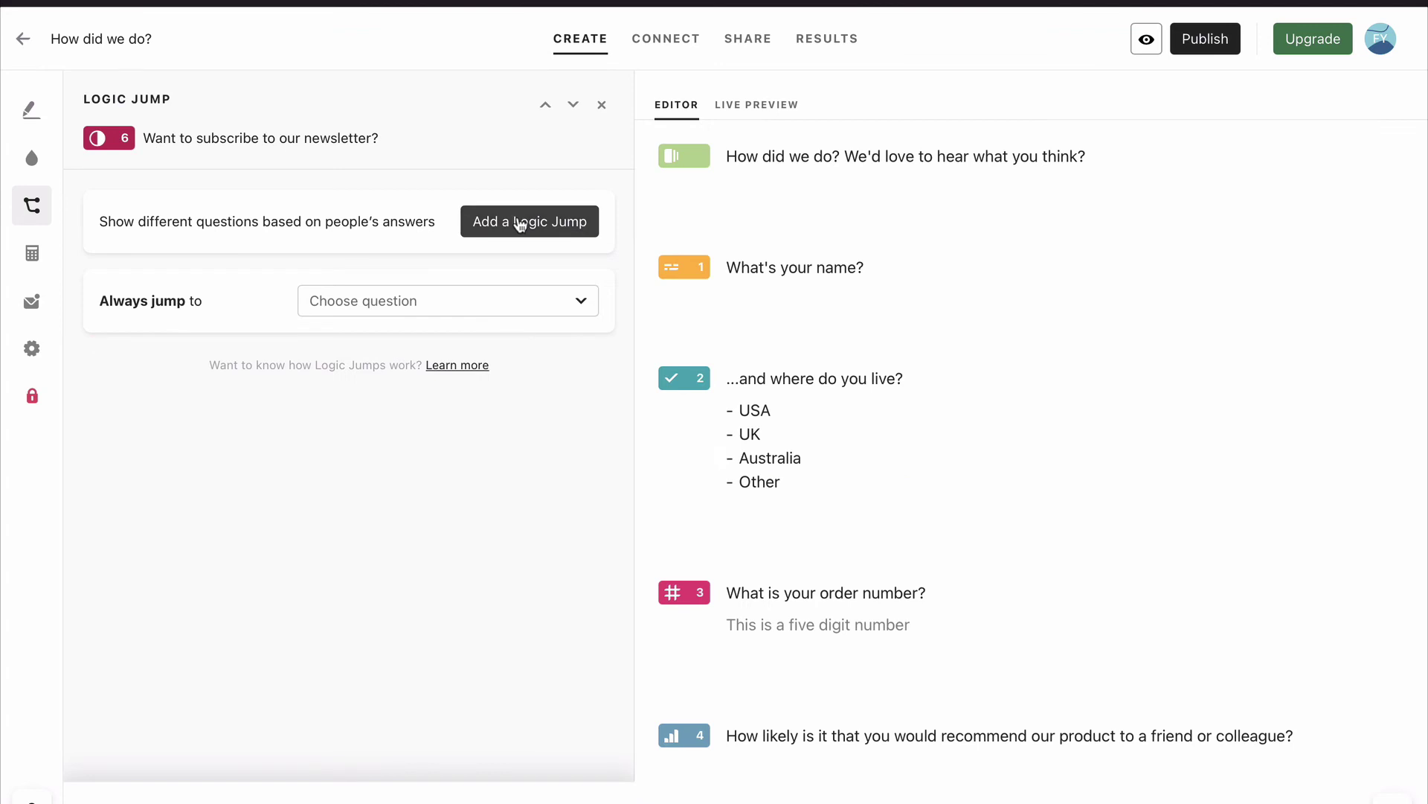
{"action": "left_click", "coordinate": [520, 224]}
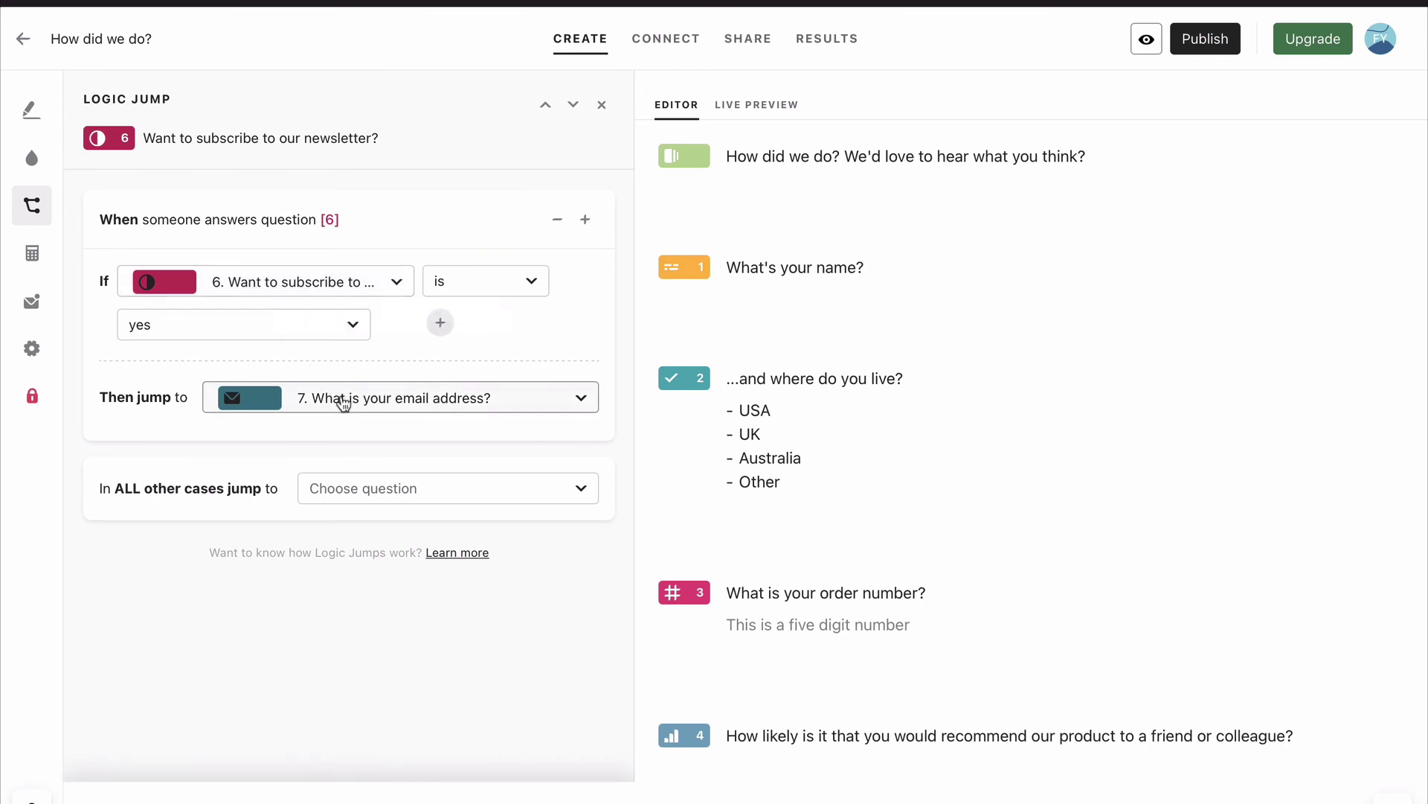
{"action": "left_click", "coordinate": [384, 497]}
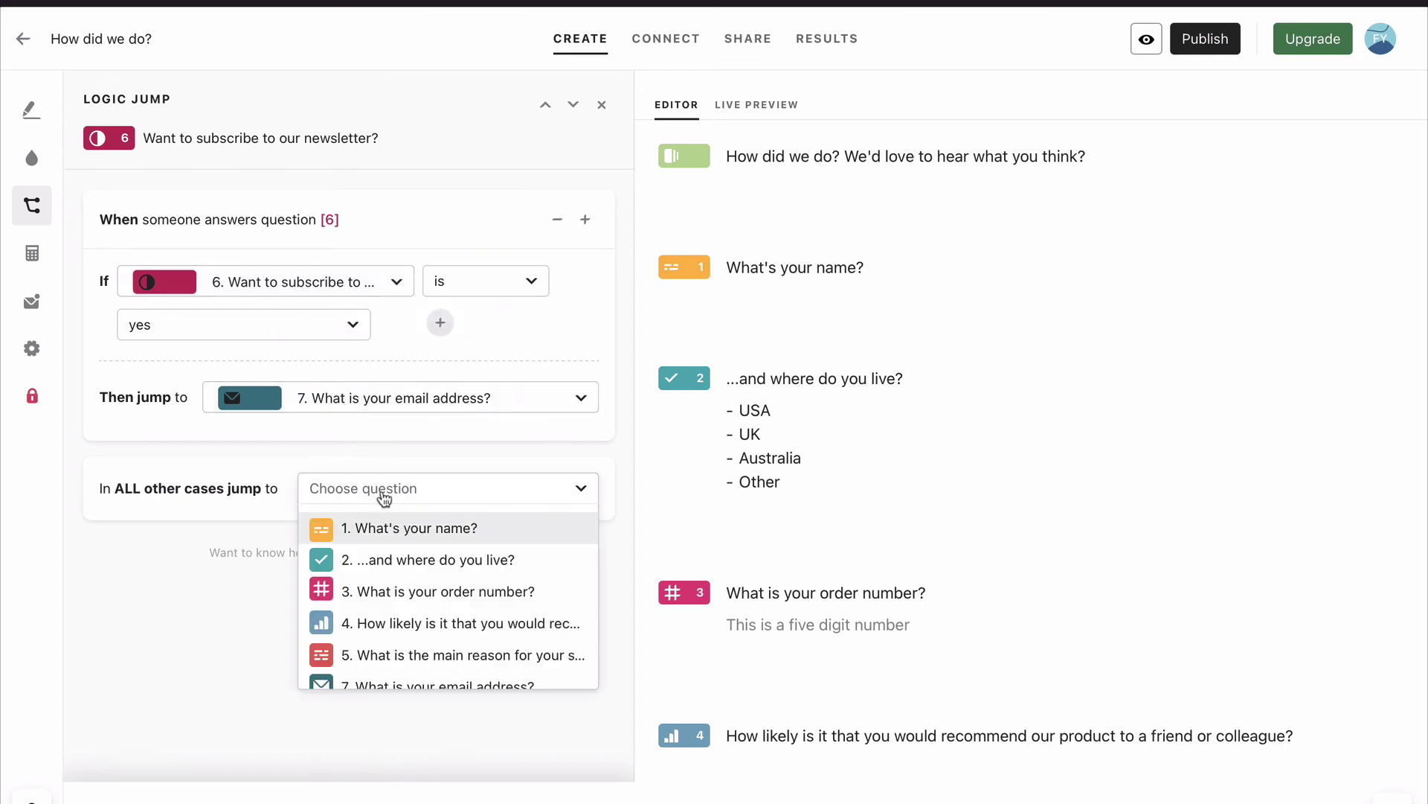
{"action": "scroll", "coordinate": [385, 571], "scroll_direction": "down", "scroll_amount": 3}
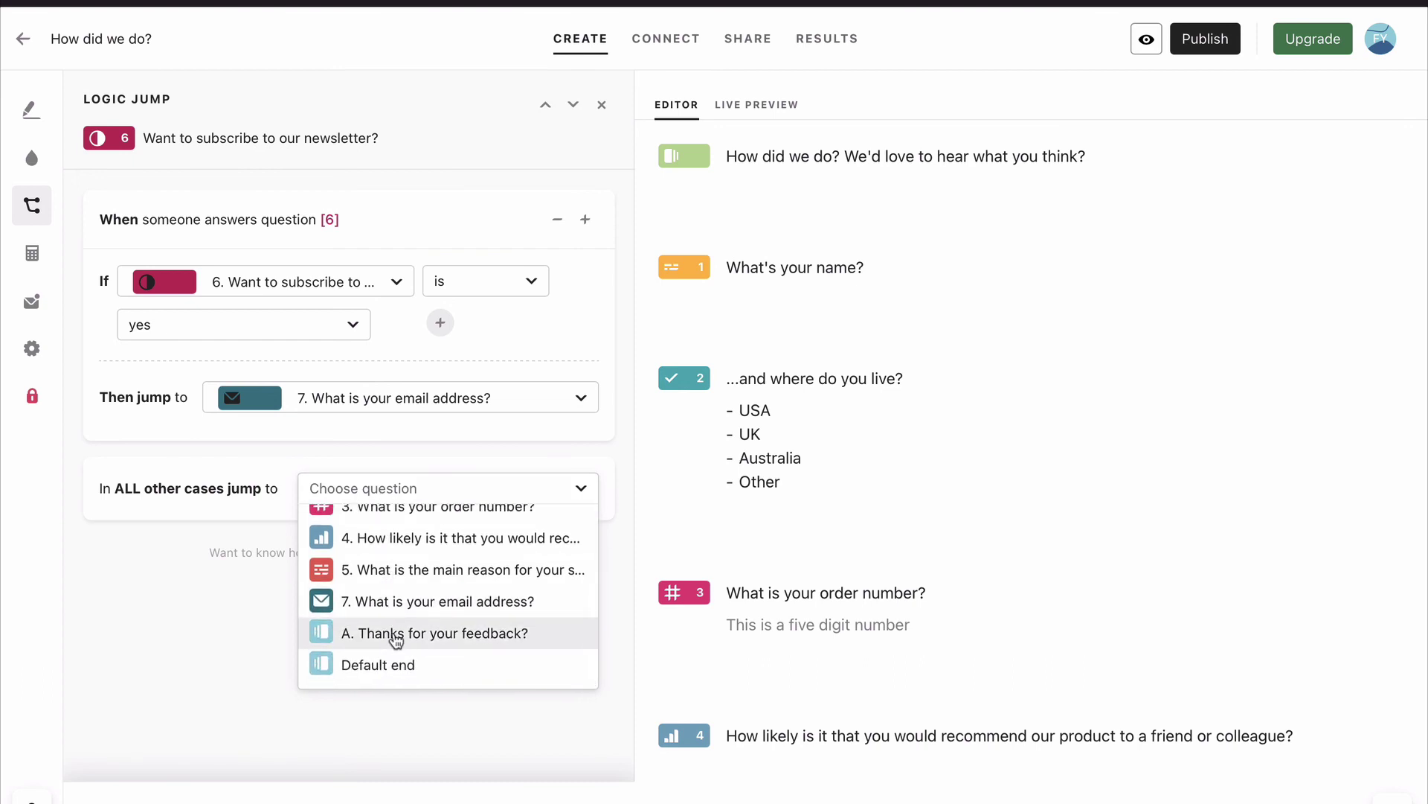
{"action": "left_click", "coordinate": [396, 636]}
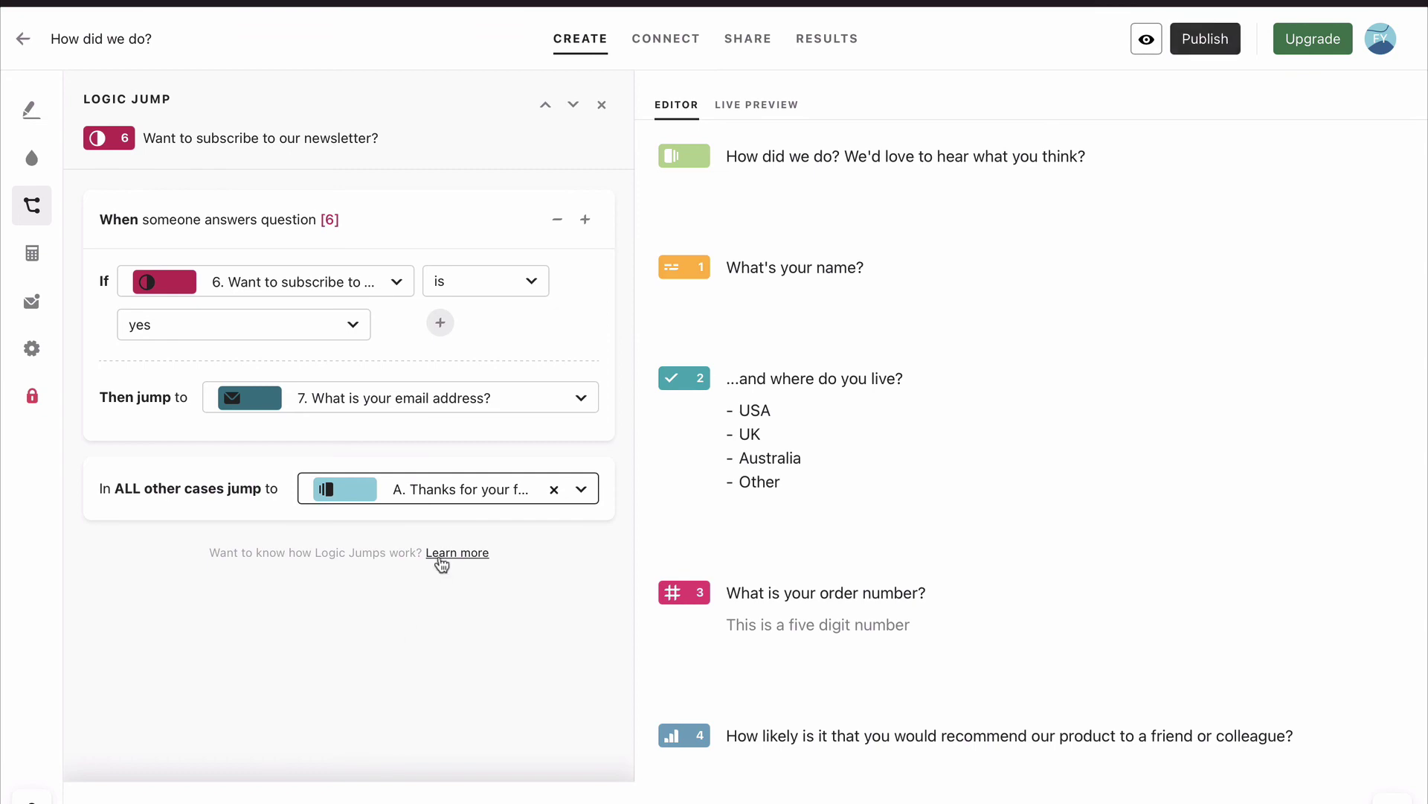
{"action": "left_click", "coordinate": [601, 104]}
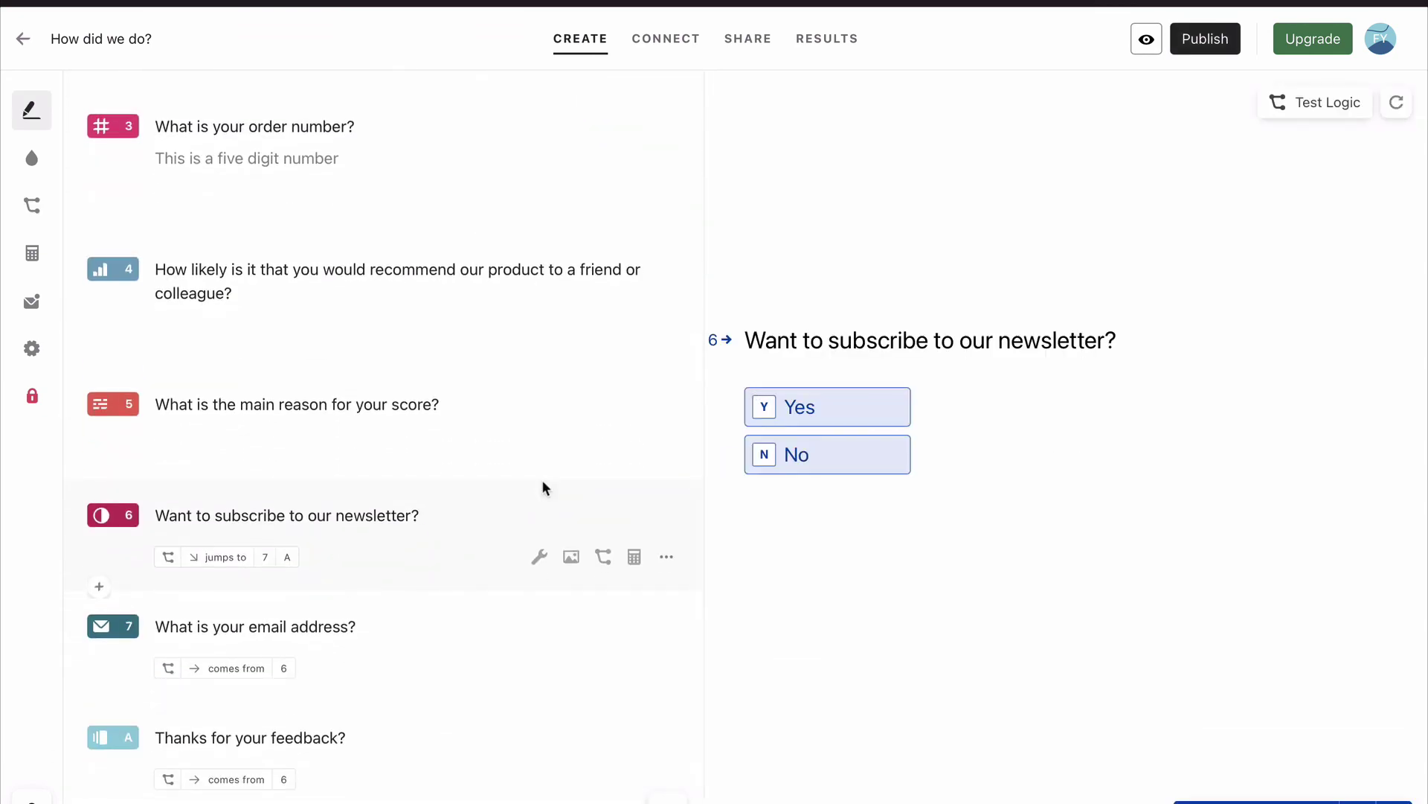
Step: Publish the 'How did we do?' feedback survey
{"action": "scroll", "coordinate": [542, 488], "scroll_direction": "up", "scroll_amount": 5}
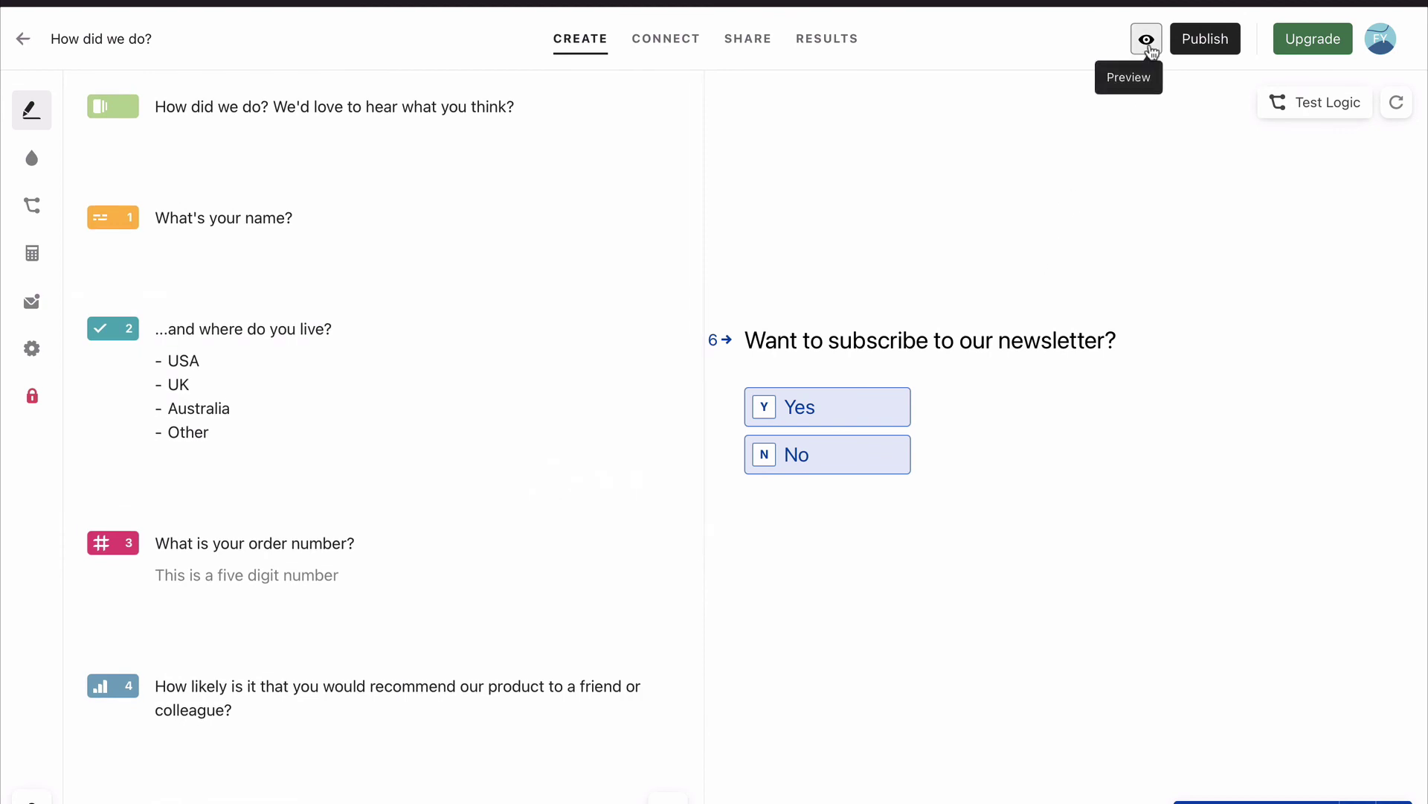
{"action": "left_click", "coordinate": [1202, 40]}
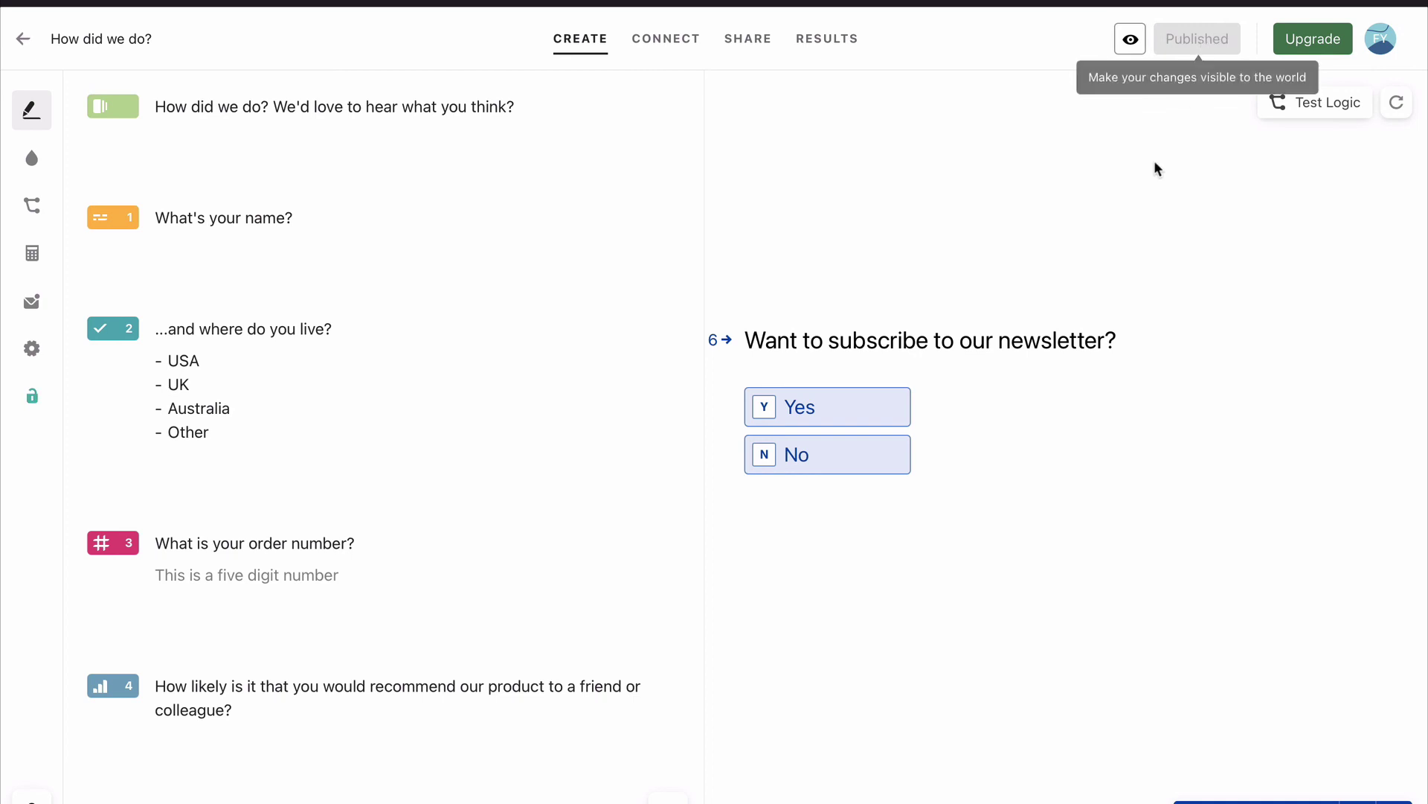
Step: Switch to the Share tab to show the live survey's public link and embed options
{"action": "left_click", "coordinate": [749, 41]}
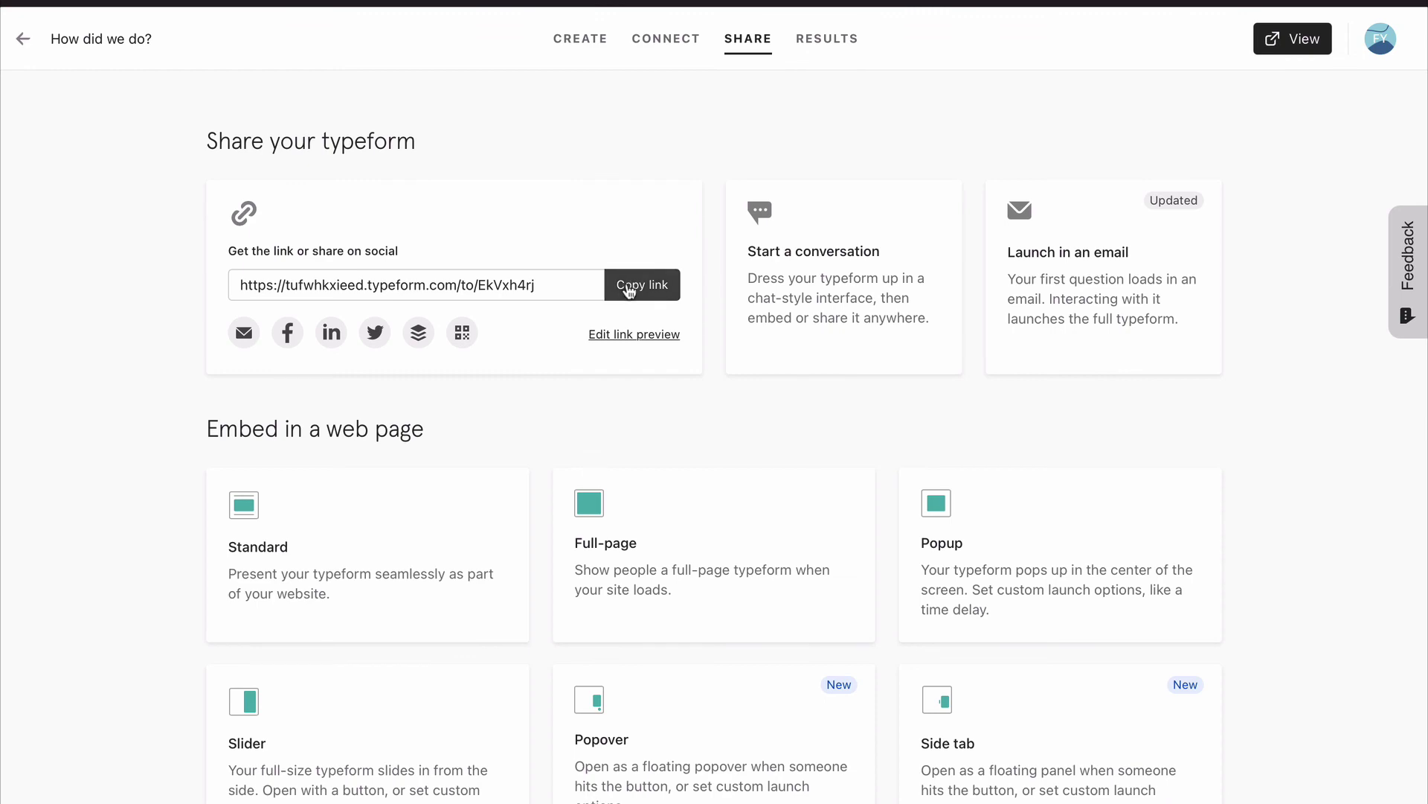